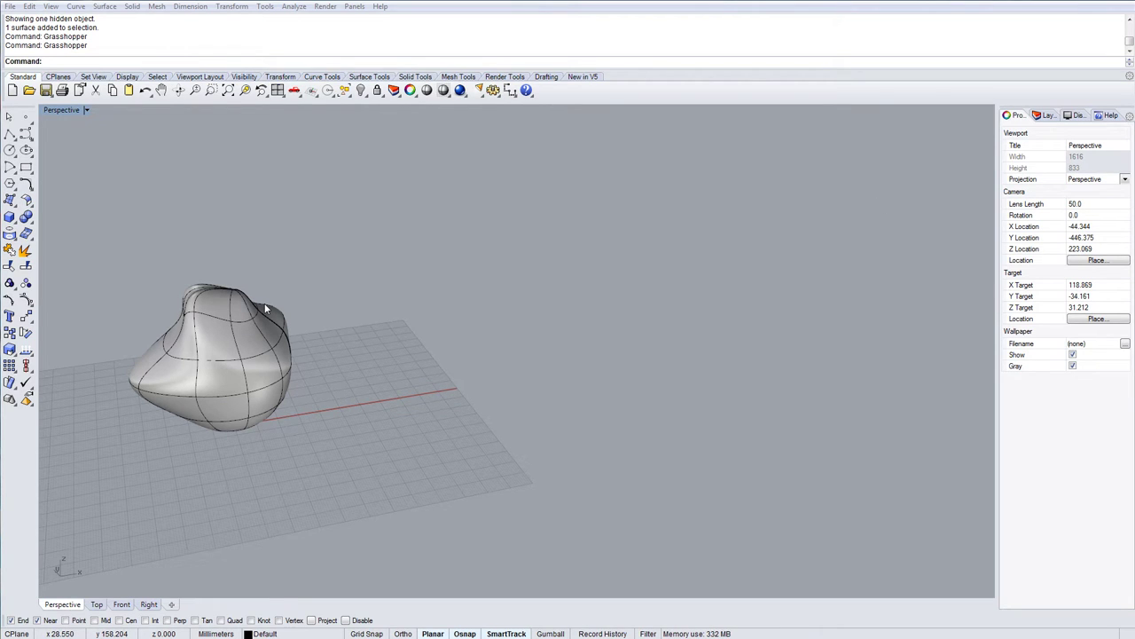
Orbit the Perspective view to see the blob surface from another side.
{"action": "mouse_move", "coordinate": [230, 359]}
{"action": "right_mouse_down"}
{"action": "mouse_move", "coordinate": [260, 357]}
{"action": "mouse_move", "coordinate": [236, 354]}
{"action": "right_mouse_up"}
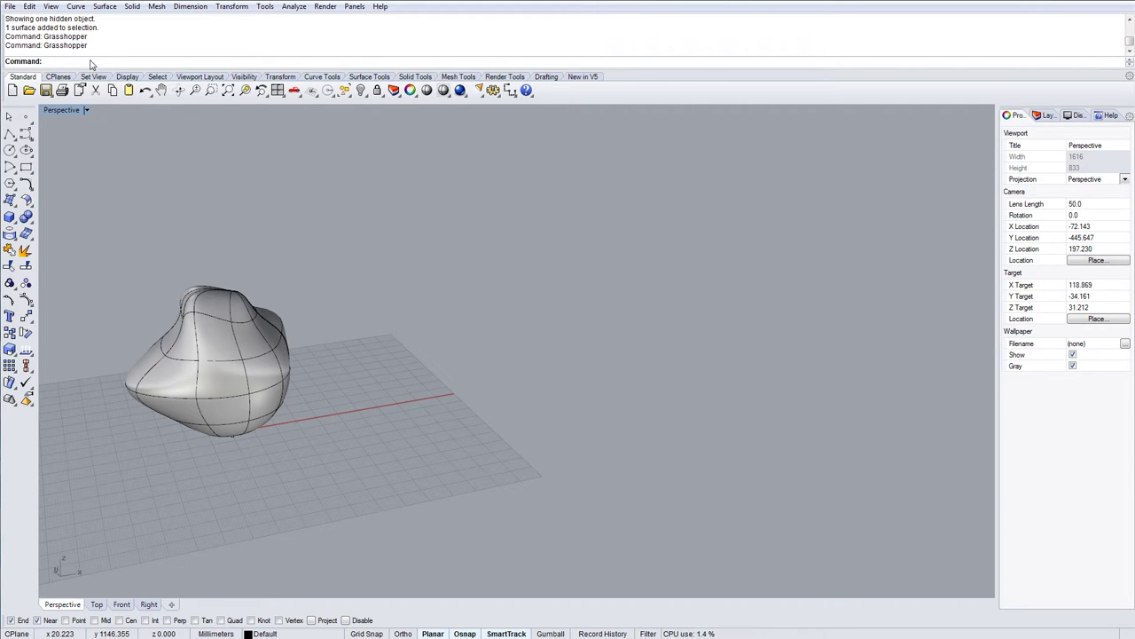
Launch Grasshopper and place a Geometry parameter on the canvas via the 'geo' search.
{"action": "type", "text": "Grasshopper"}
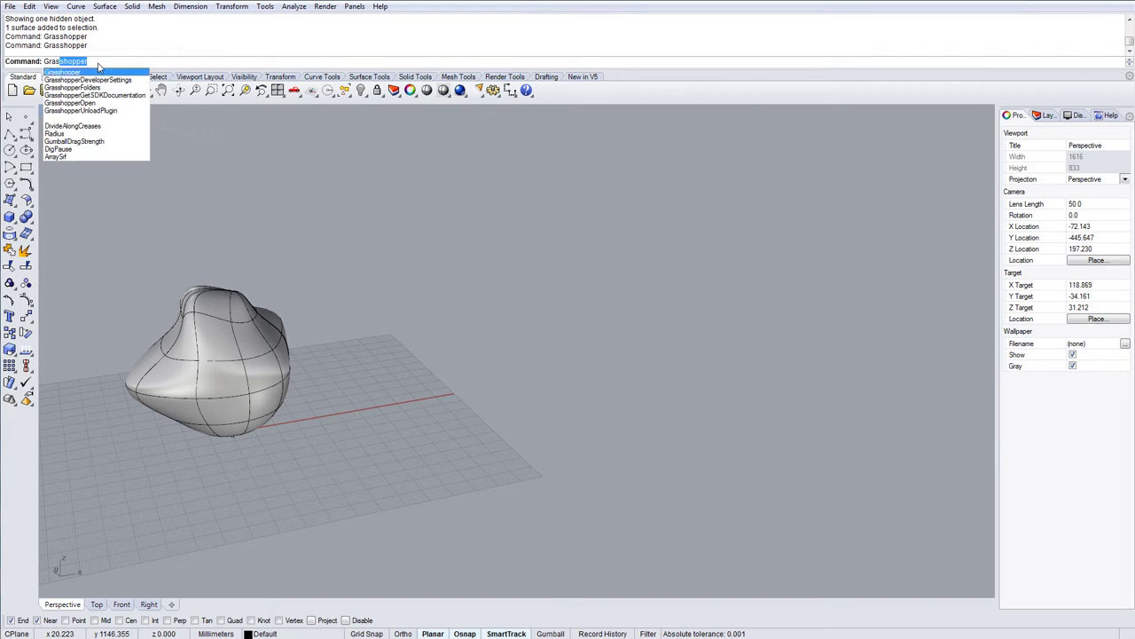
{"action": "key", "text": "Return"}
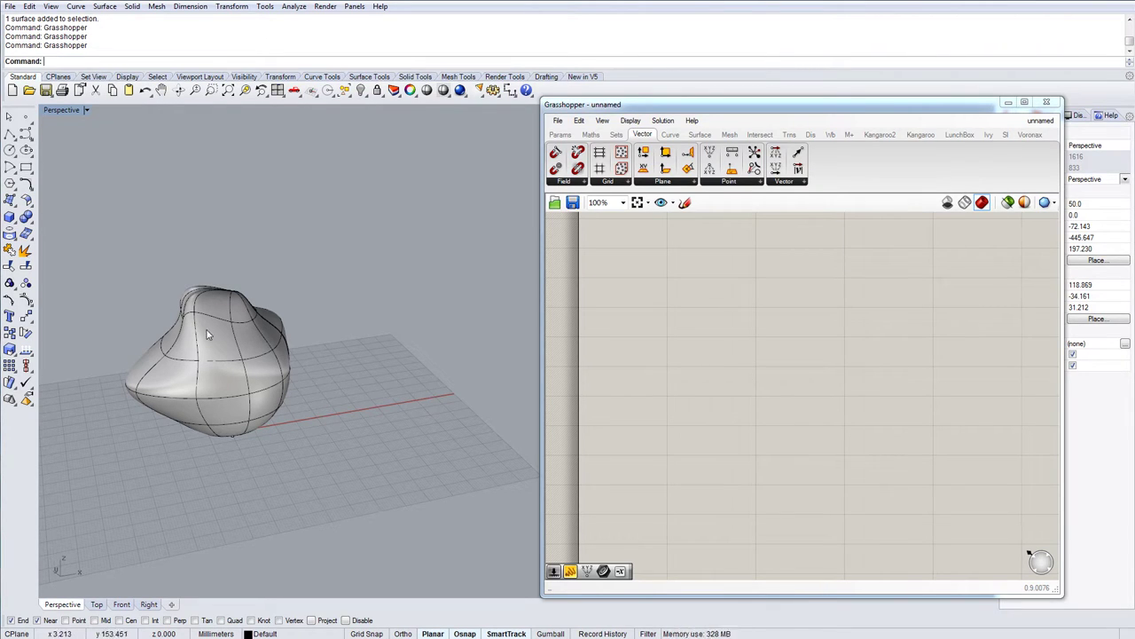
{"action": "double_click", "coordinate": [732, 362]}
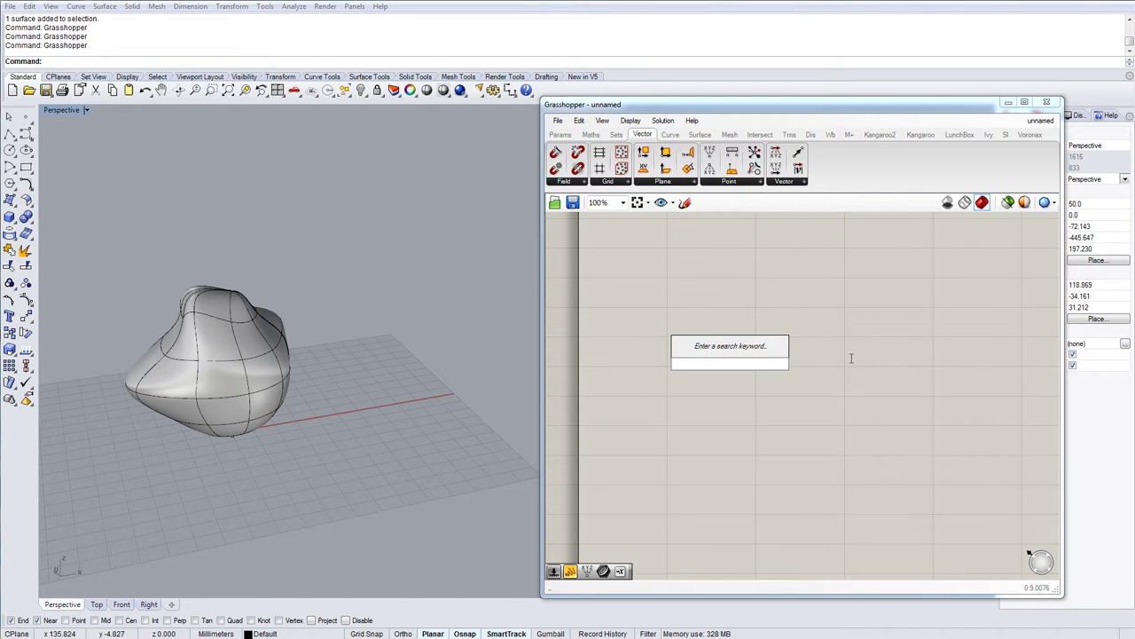
{"action": "type", "text": "g"}
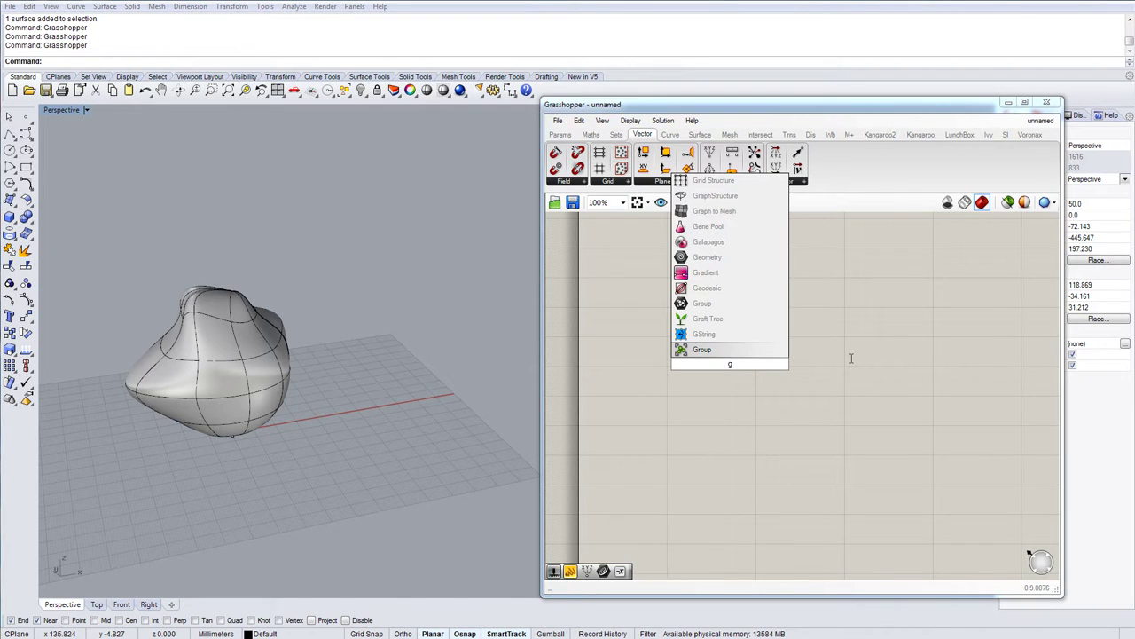
{"action": "type", "text": "eo"}
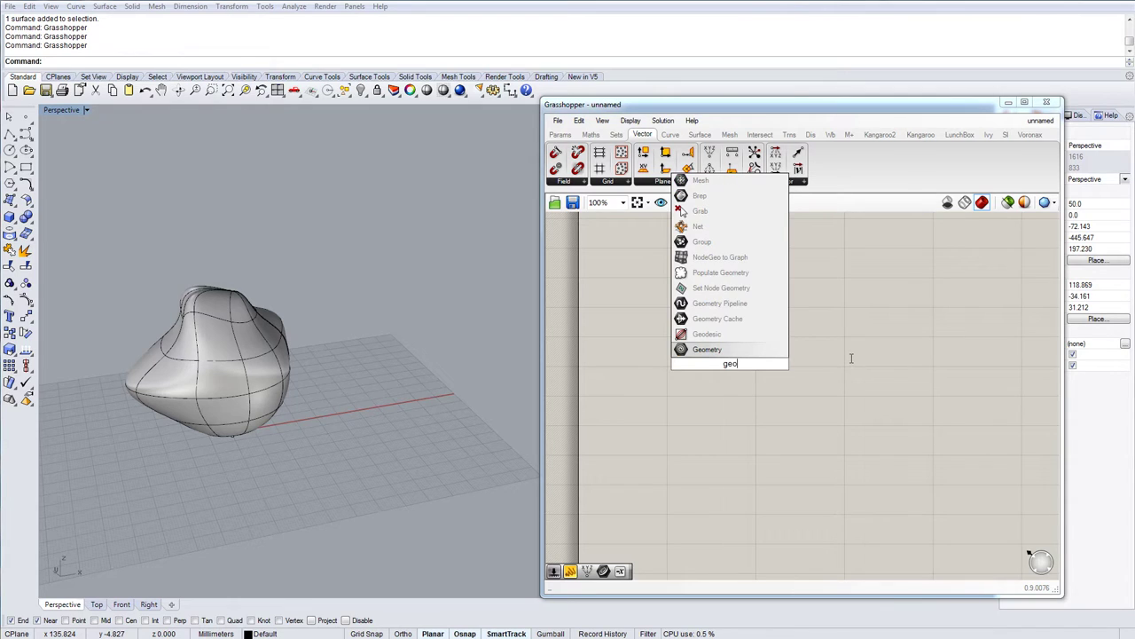
{"action": "key", "text": "Return"}
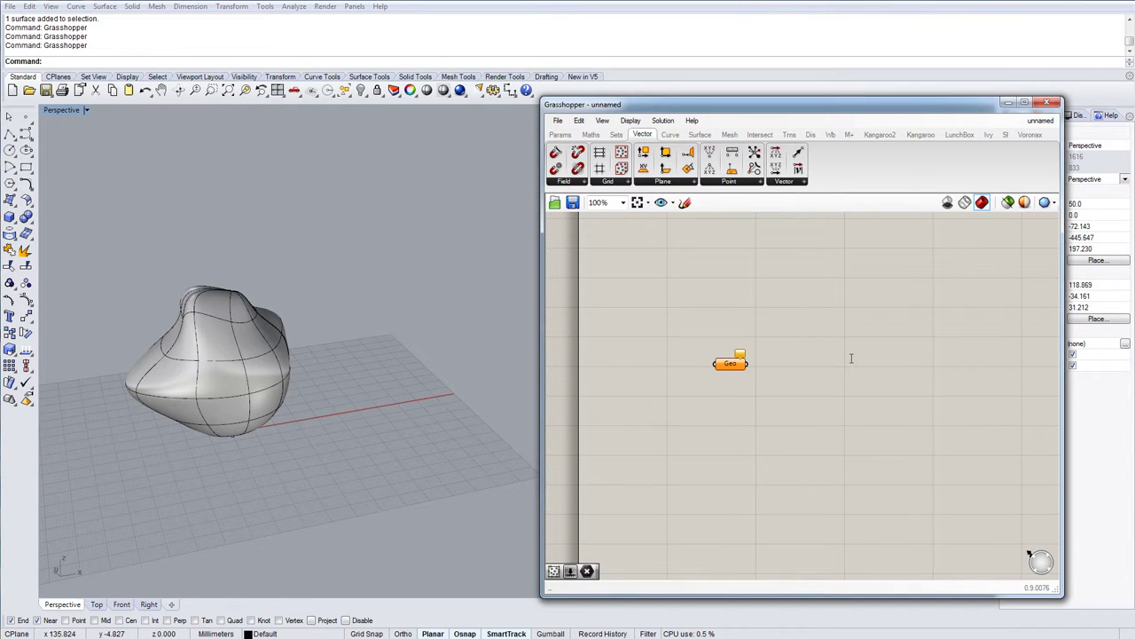
Set the Geometry parameter to reference the blob surface, then hide the original surface in Rhino.
{"action": "right_click", "coordinate": [739, 371]}
{"action": "left_click", "coordinate": [787, 539]}
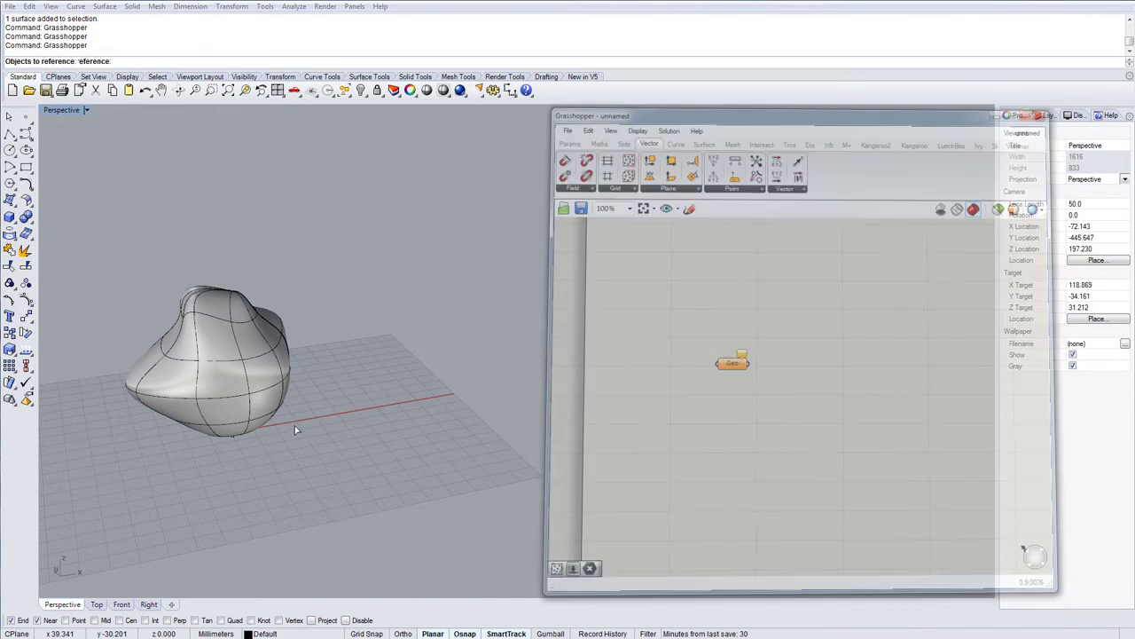
{"action": "left_click", "coordinate": [259, 398]}
{"action": "left_click", "coordinate": [181, 381]}
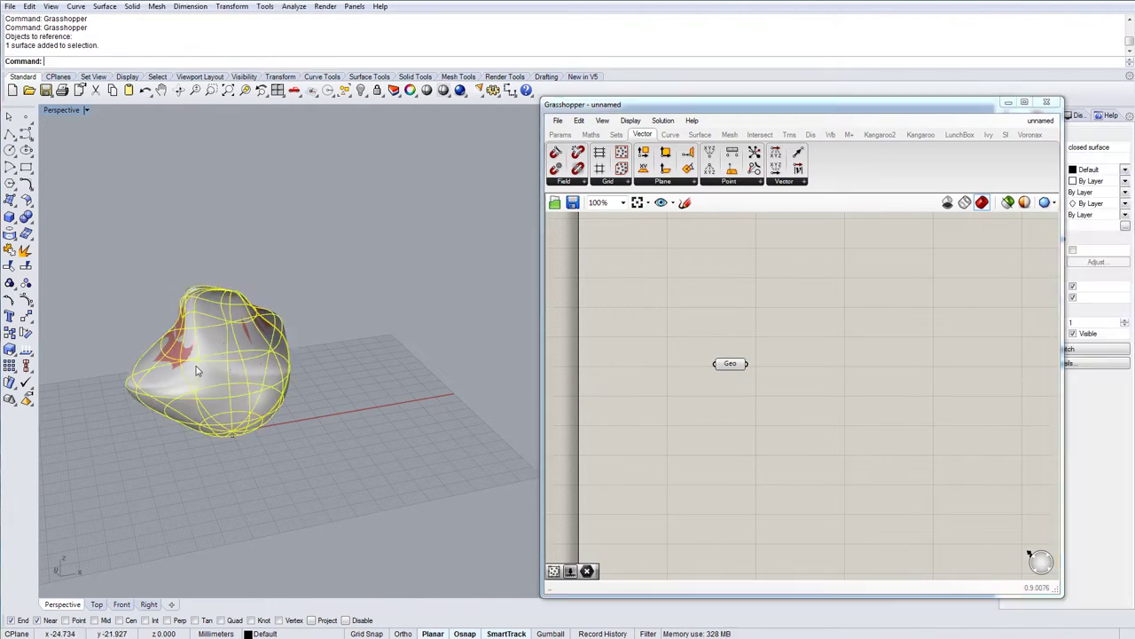
{"action": "left_click", "coordinate": [361, 90]}
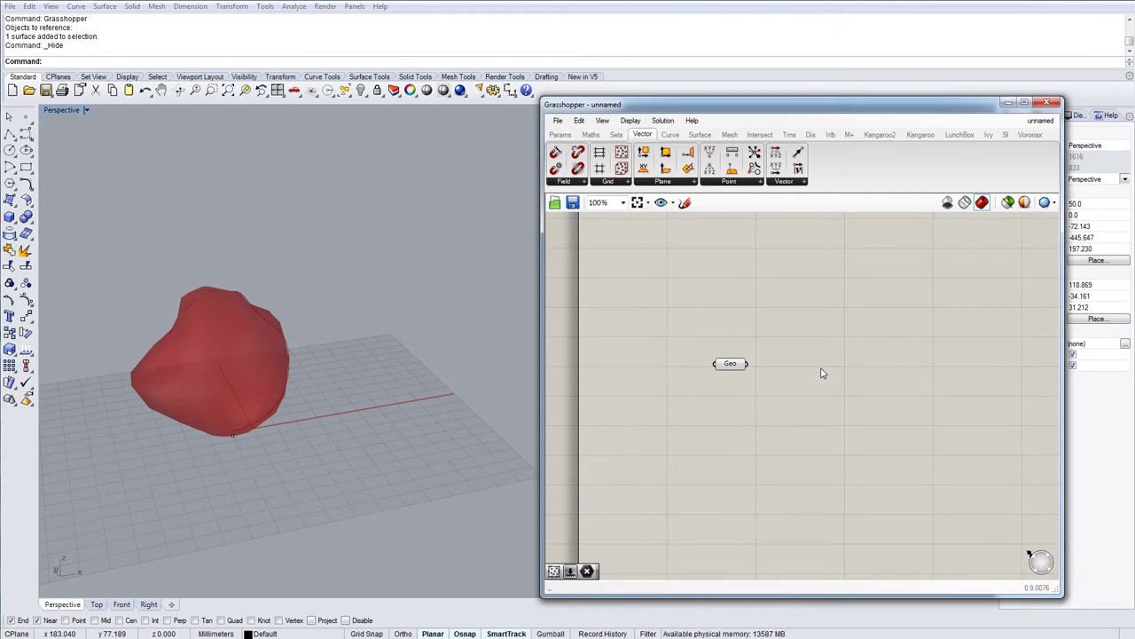
Place a Contour component and wire the Geo parameter's output into its S input.
{"action": "double_click", "coordinate": [821, 369]}
{"action": "type", "text": "co"}
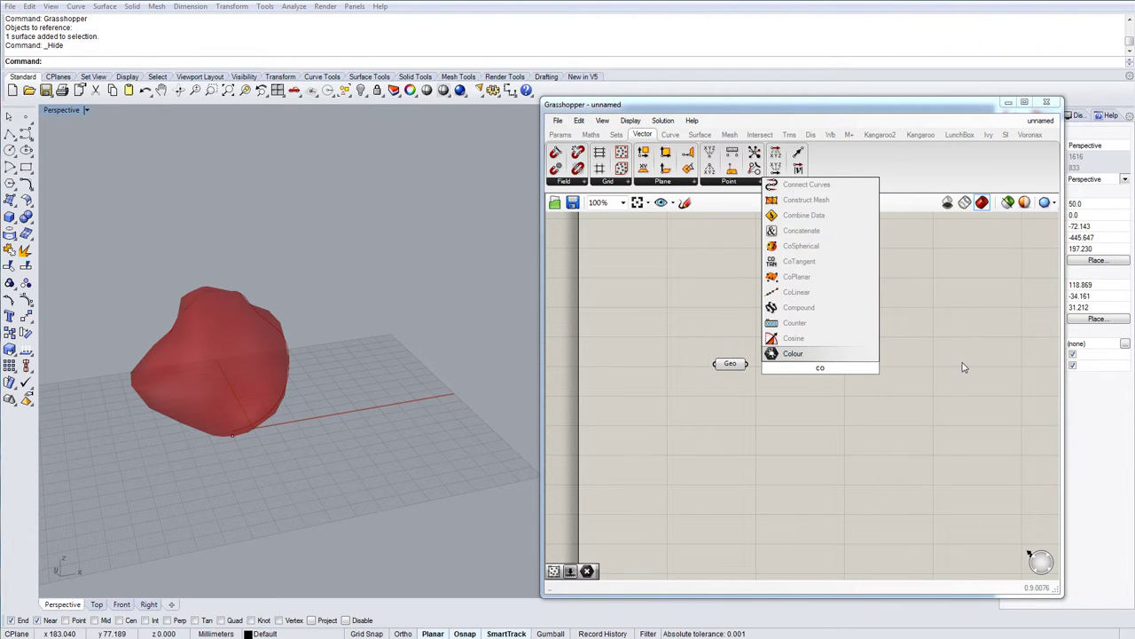
{"action": "type", "text": "unt"}
{"action": "key", "text": "BackSpace"}
{"action": "key", "text": "BackSpace"}
{"action": "key", "text": "BackSpace"}
{"action": "type", "text": "ntou"}
{"action": "key", "text": "Return"}
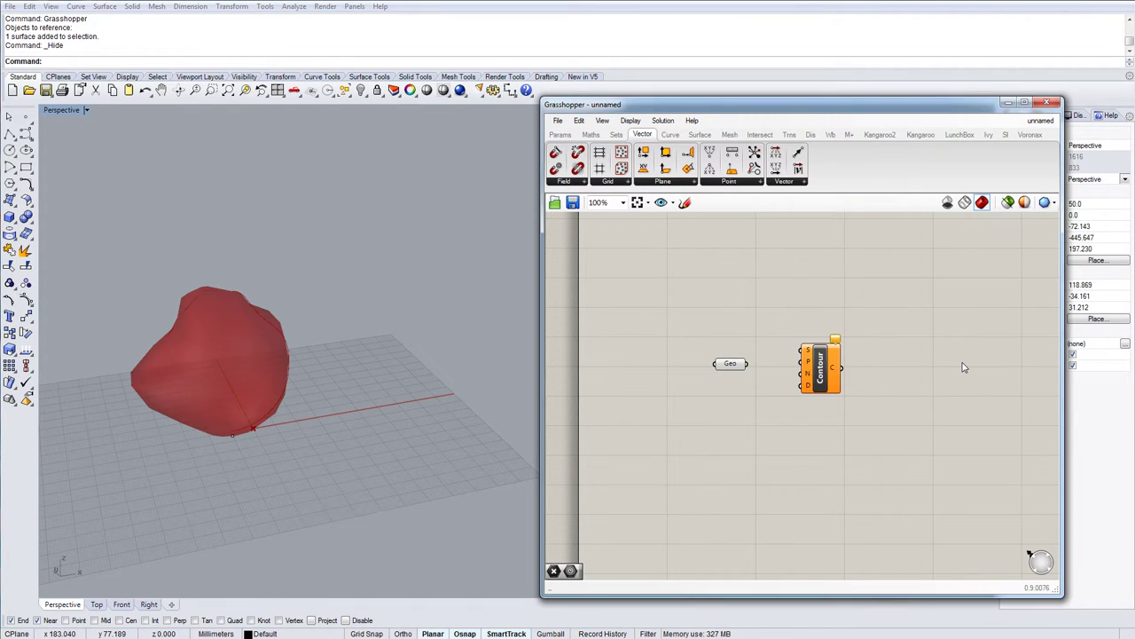
{"action": "left_click_drag", "start_coordinate": [821, 377], "coordinate": [821, 401]}
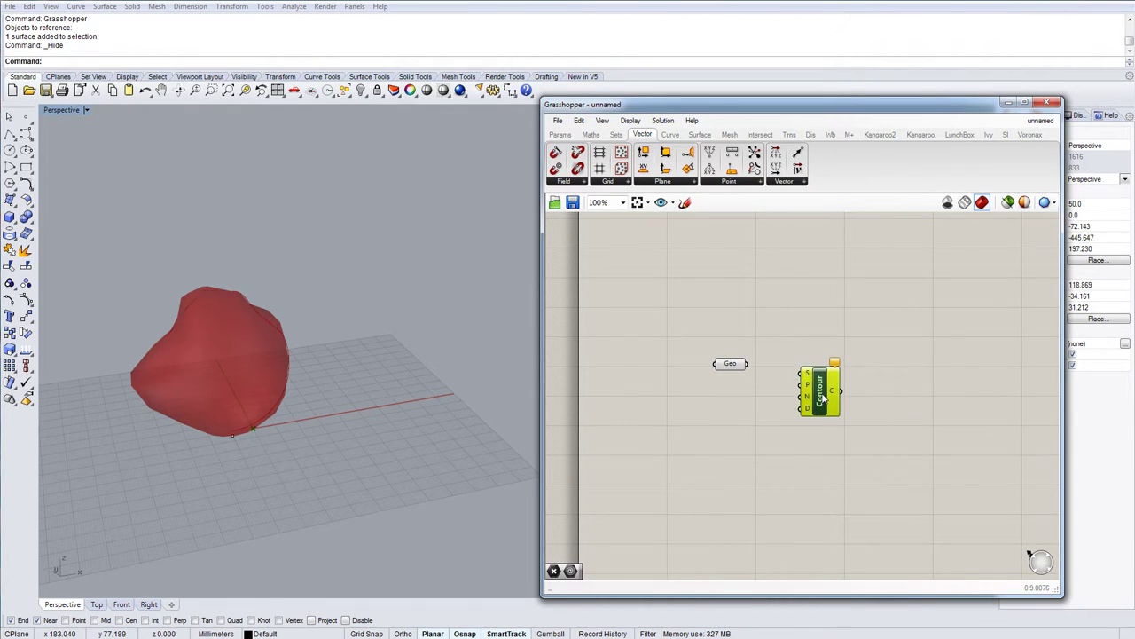
{"action": "double_click", "coordinate": [775, 310]}
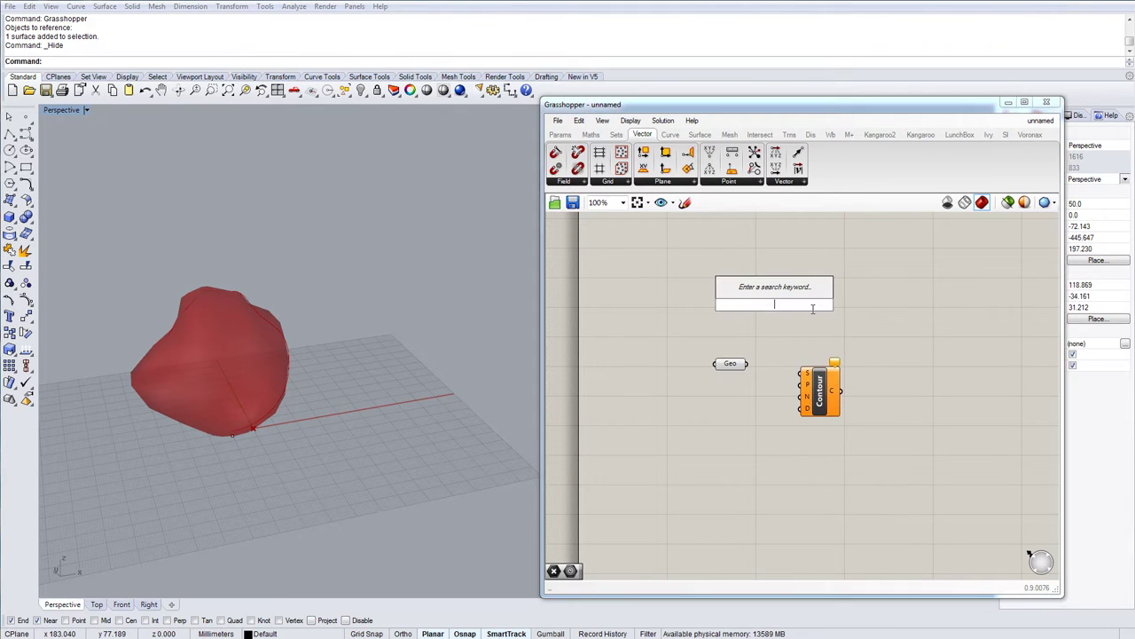
{"action": "type", "text": "cont"}
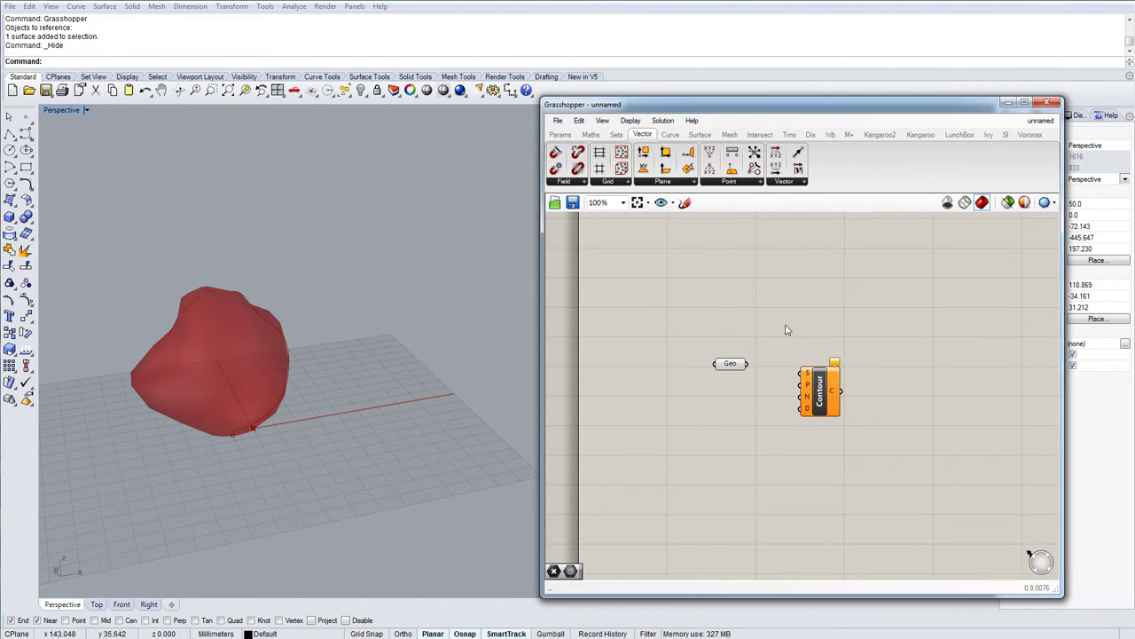
{"action": "left_click_drag", "start_coordinate": [748, 364], "coordinate": [802, 373]}
{"action": "scroll", "coordinate": [232, 439], "scroll_direction": "up", "scroll_amount": 2}
Recentre the canvas and place a Point parameter from the 'point' search.
{"action": "left_click", "coordinate": [231, 437]}
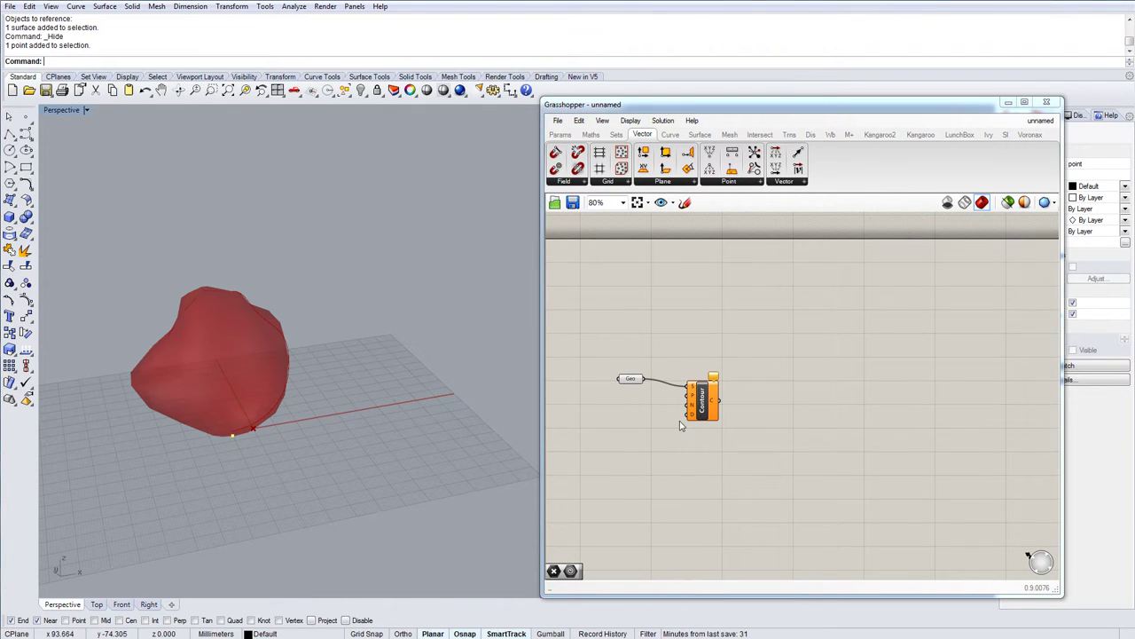
{"action": "right_click_drag", "start_coordinate": [683, 418], "coordinate": [715, 434]}
{"action": "scroll", "coordinate": [715, 434], "scroll_direction": "up", "scroll_amount": 1}
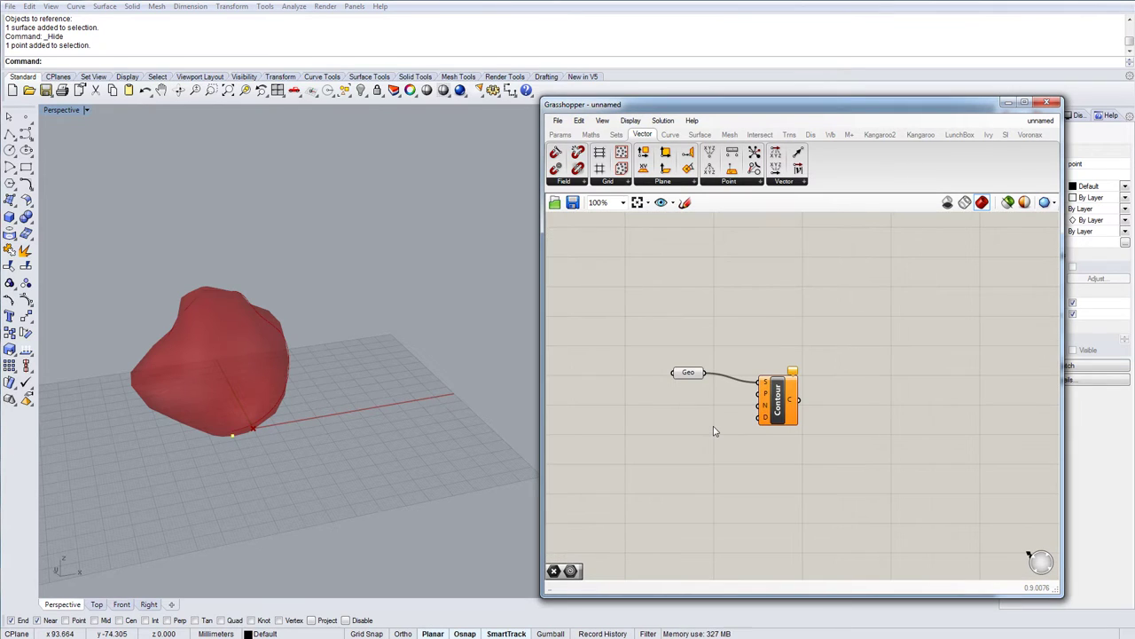
{"action": "scroll", "coordinate": [714, 426], "scroll_direction": "up", "scroll_amount": 2}
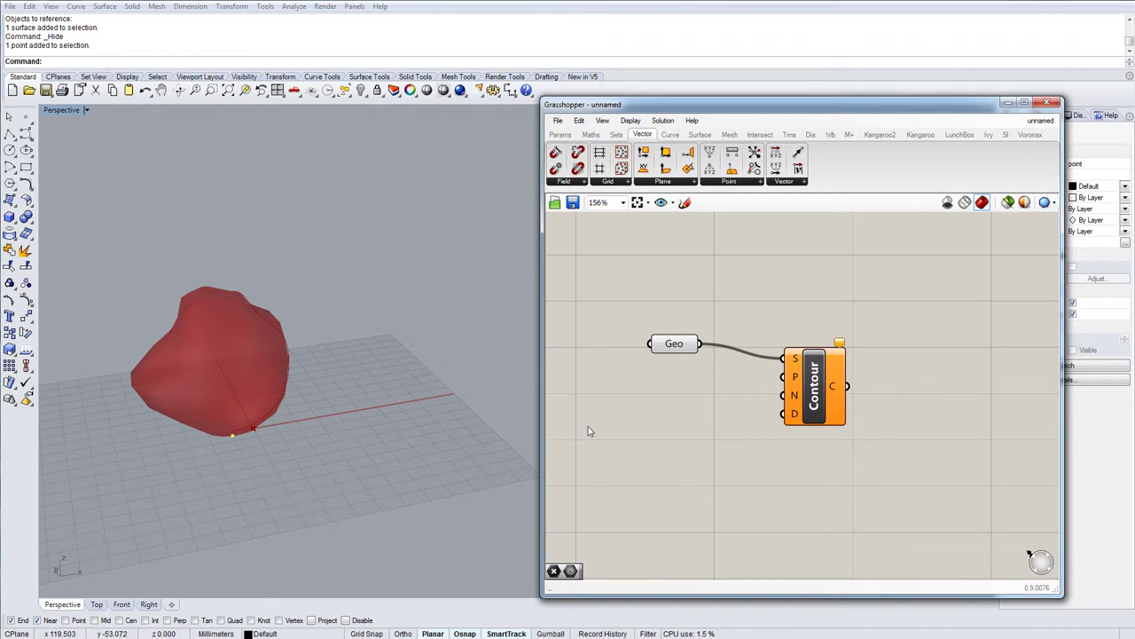
{"action": "double_click", "coordinate": [705, 417]}
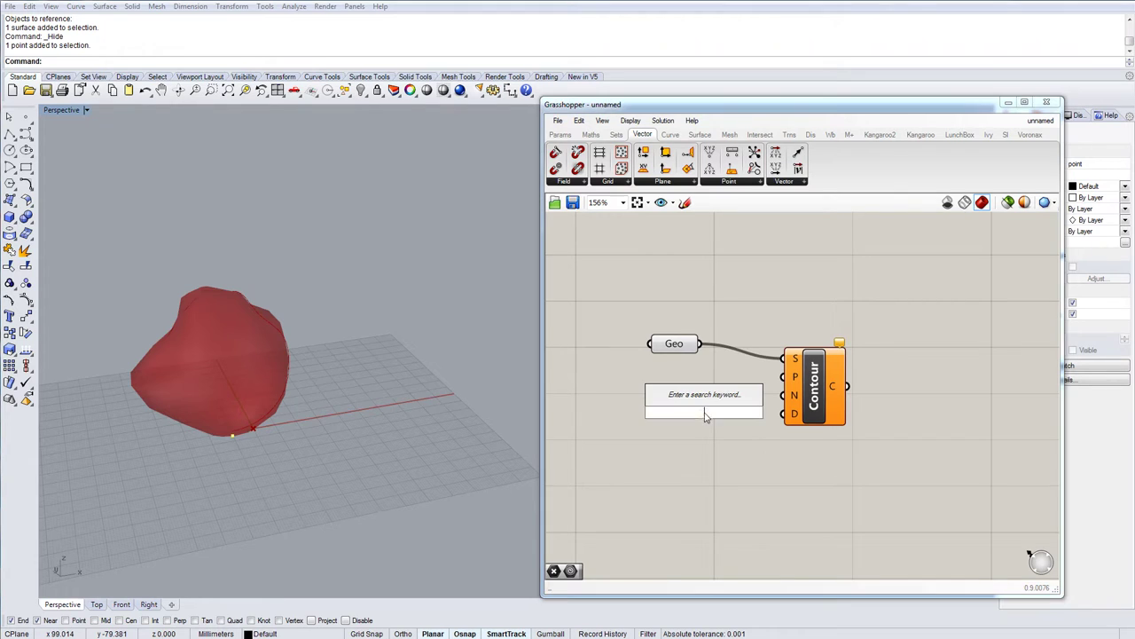
{"action": "type", "text": "point"}
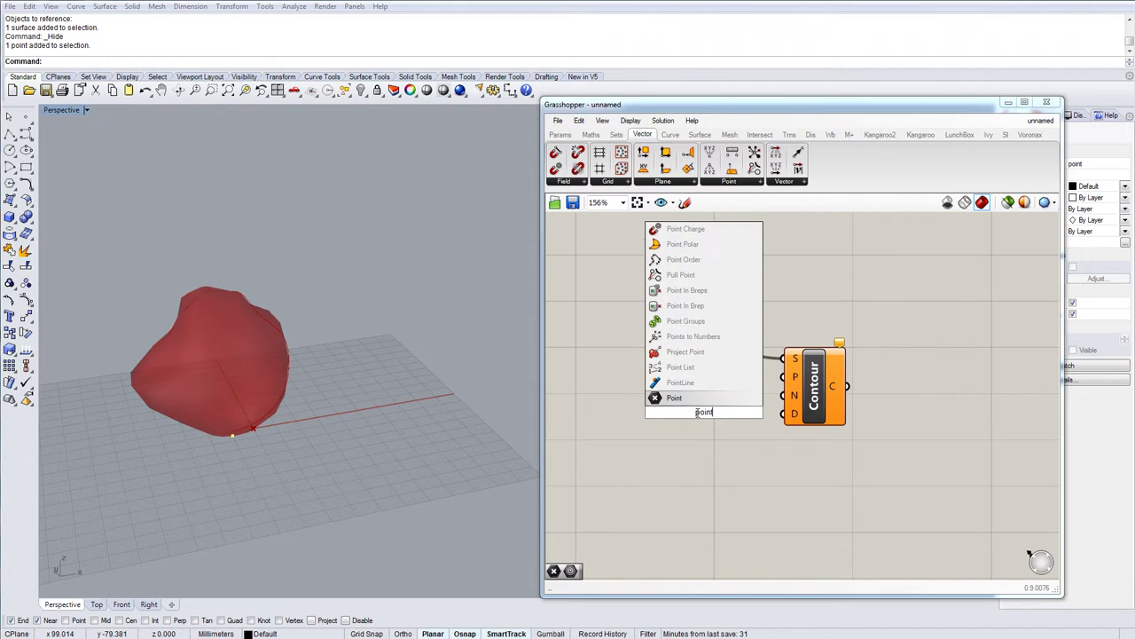
{"action": "key", "text": "Return"}
Make the Pt parameter reference the blob's base point and wire it into Contour's P input.
{"action": "right_click", "coordinate": [701, 411]}
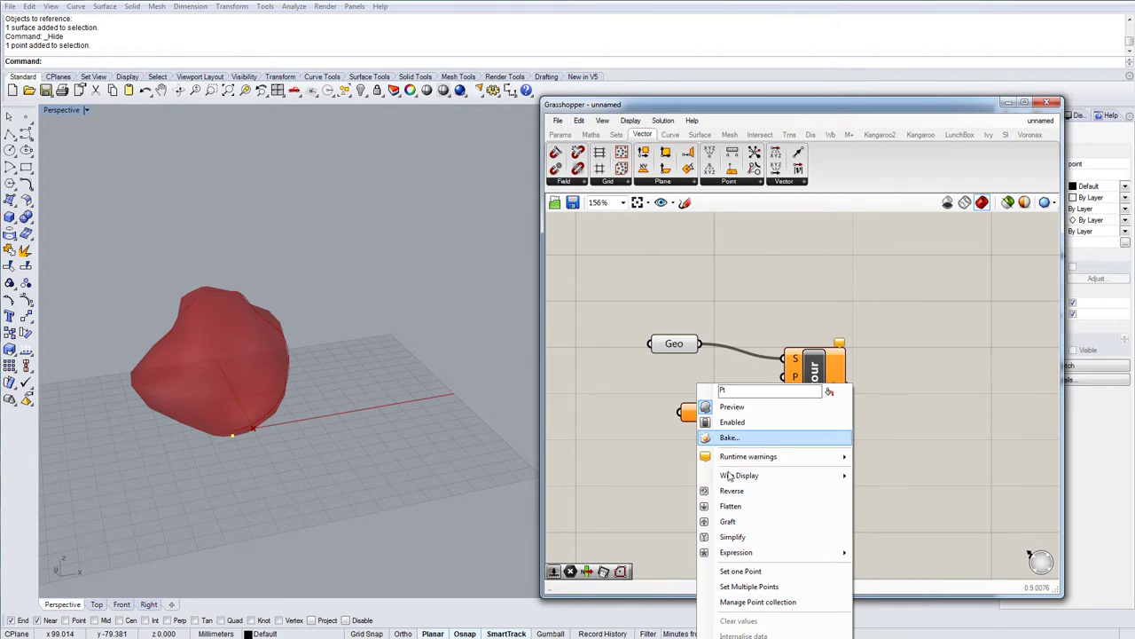
{"action": "left_click", "coordinate": [734, 572]}
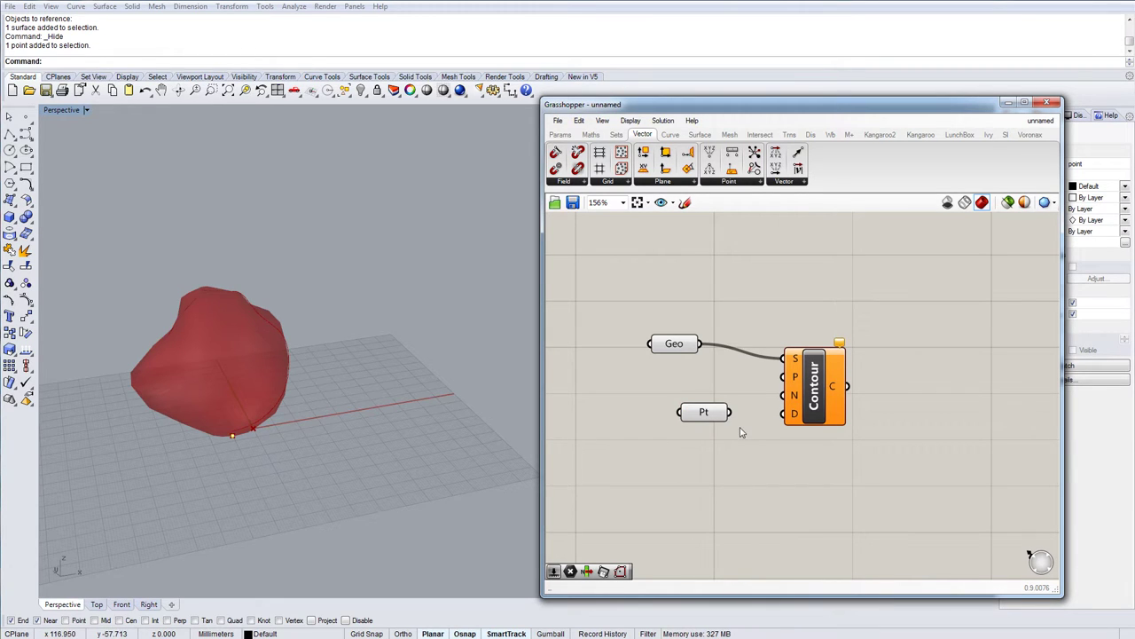
{"action": "mouse_move", "coordinate": [730, 412]}
{"action": "left_mouse_down"}
{"action": "mouse_move", "coordinate": [789, 388]}
{"action": "mouse_move", "coordinate": [786, 378]}
{"action": "left_mouse_up"}
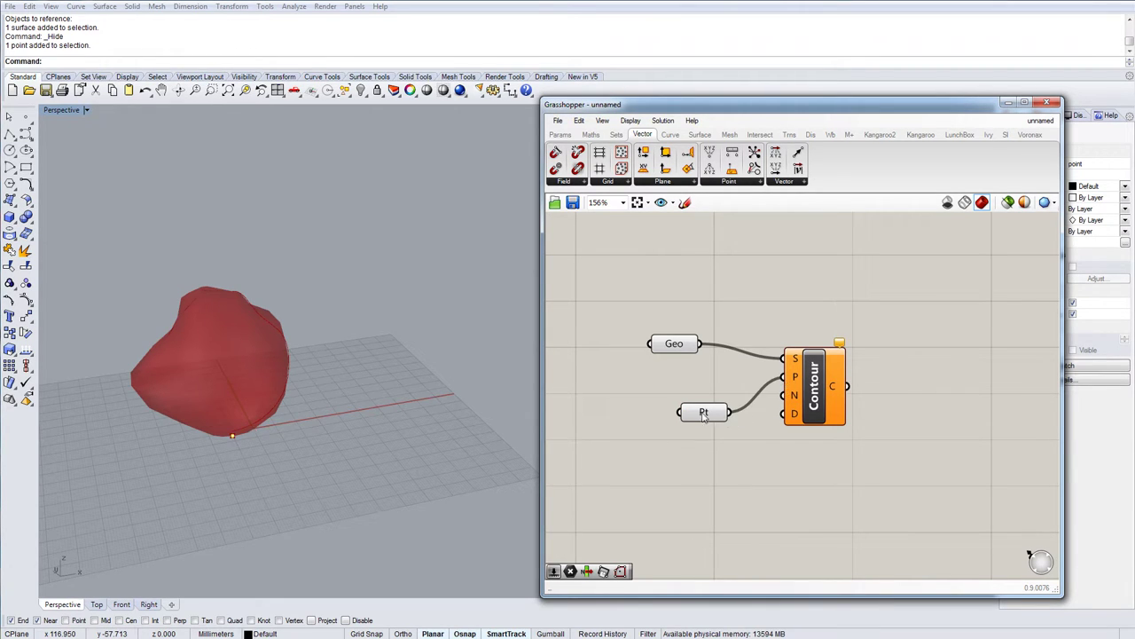
{"action": "left_click_drag", "start_coordinate": [707, 415], "coordinate": [678, 383]}
{"action": "mouse_move", "coordinate": [789, 396]}
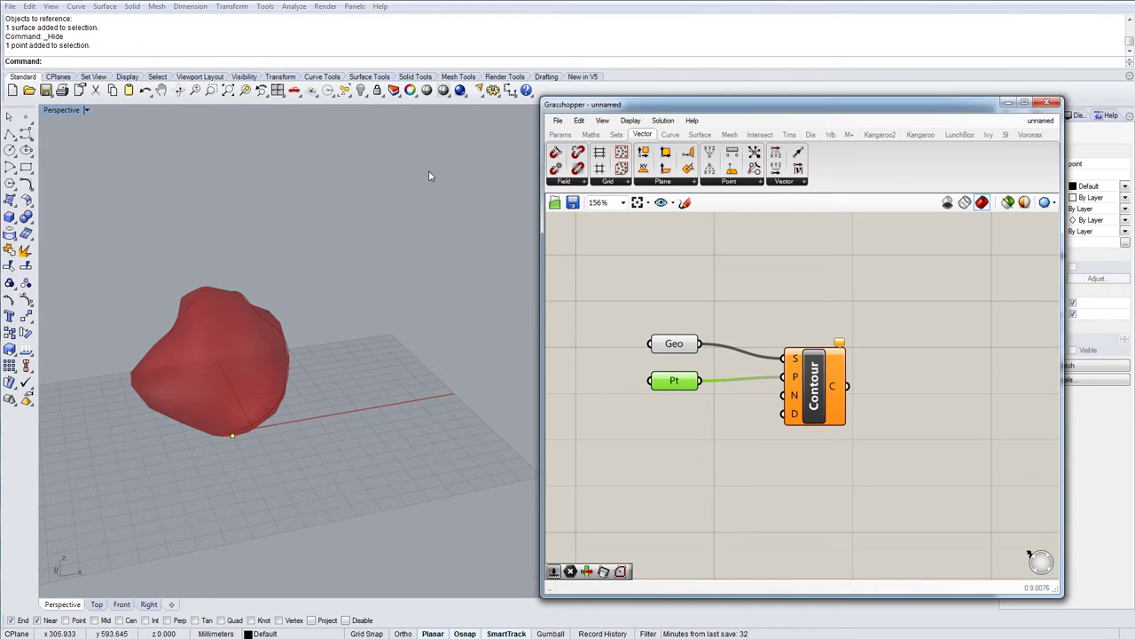
Add a Unit Z component and wire it into Contour's N direction input.
{"action": "double_click", "coordinate": [699, 473]}
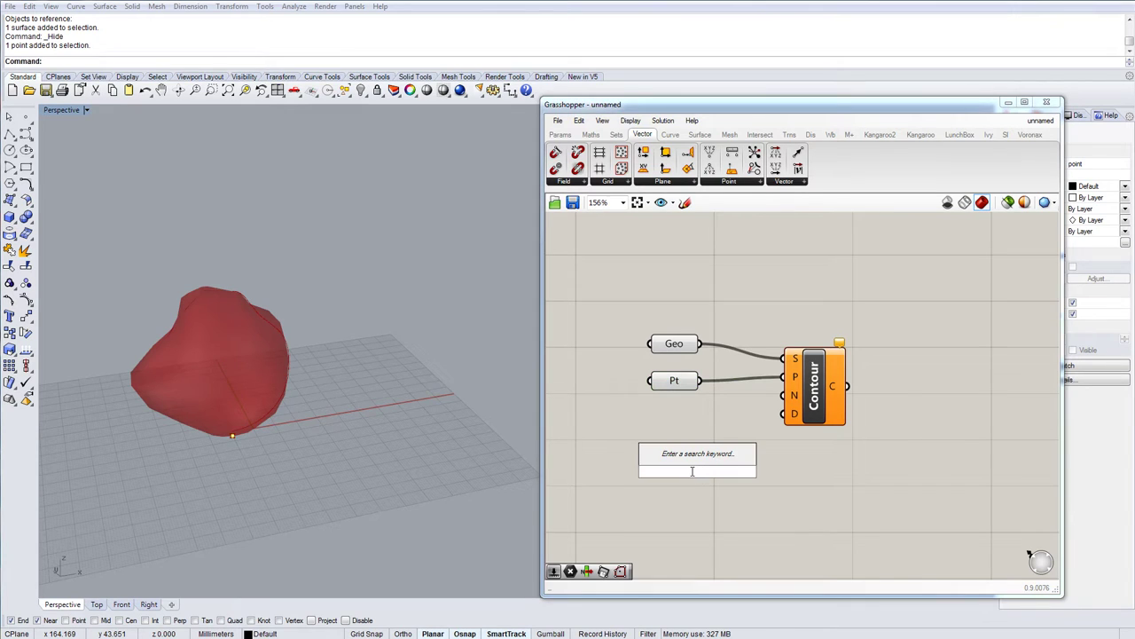
{"action": "type", "text": "z"}
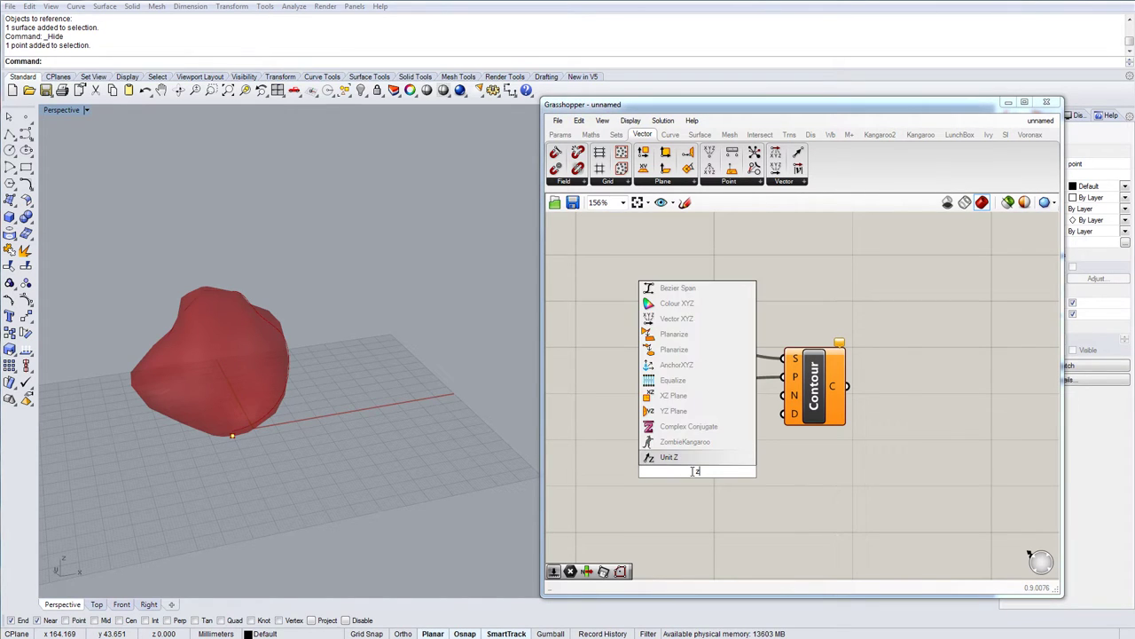
{"action": "key", "text": "Return"}
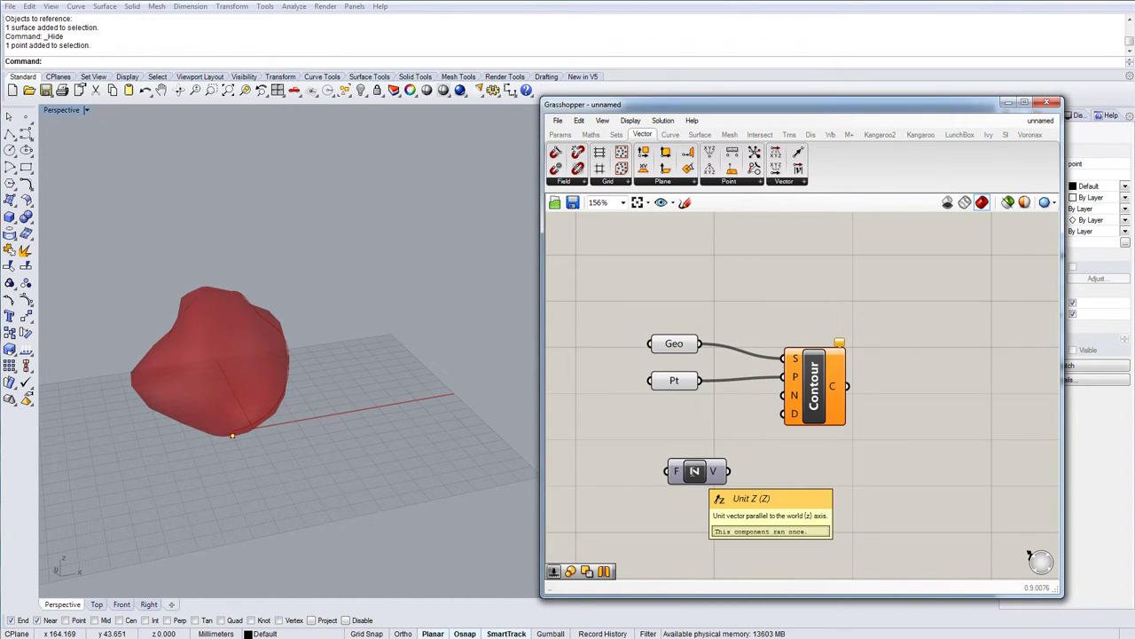
{"action": "left_click_drag", "start_coordinate": [728, 471], "coordinate": [785, 396]}
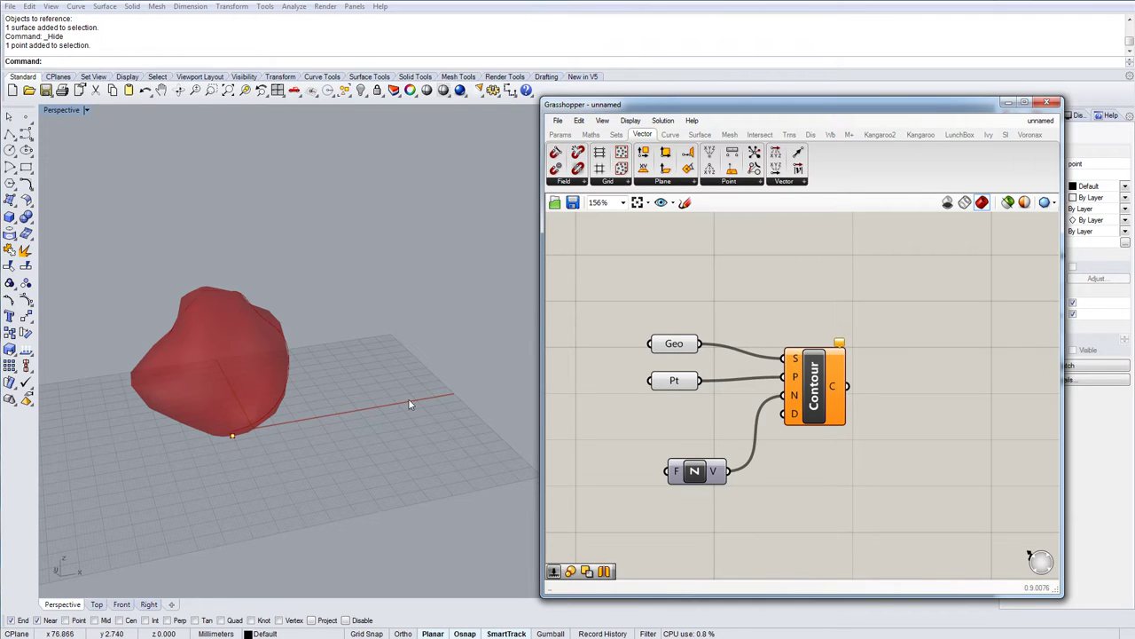
{"action": "left_click_drag", "start_coordinate": [694, 485], "coordinate": [678, 436]}
Feed a number slider of 5 into Contour's D input and turn off the Geo preview.
{"action": "double_click", "coordinate": [667, 484]}
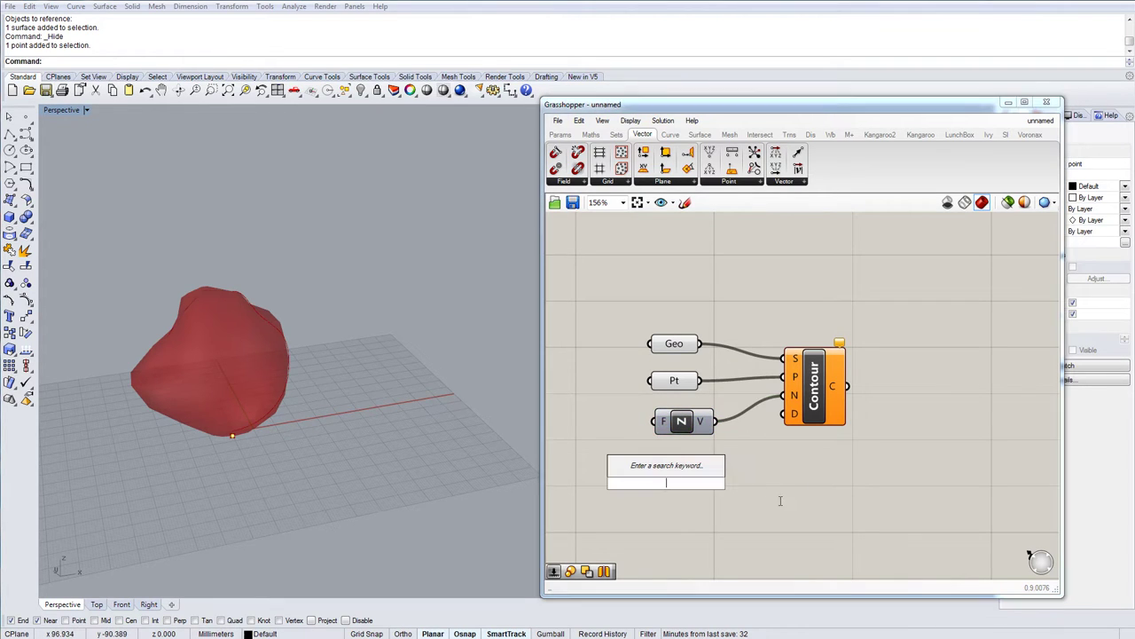
{"action": "type", "text": "5"}
{"action": "key", "text": "Return"}
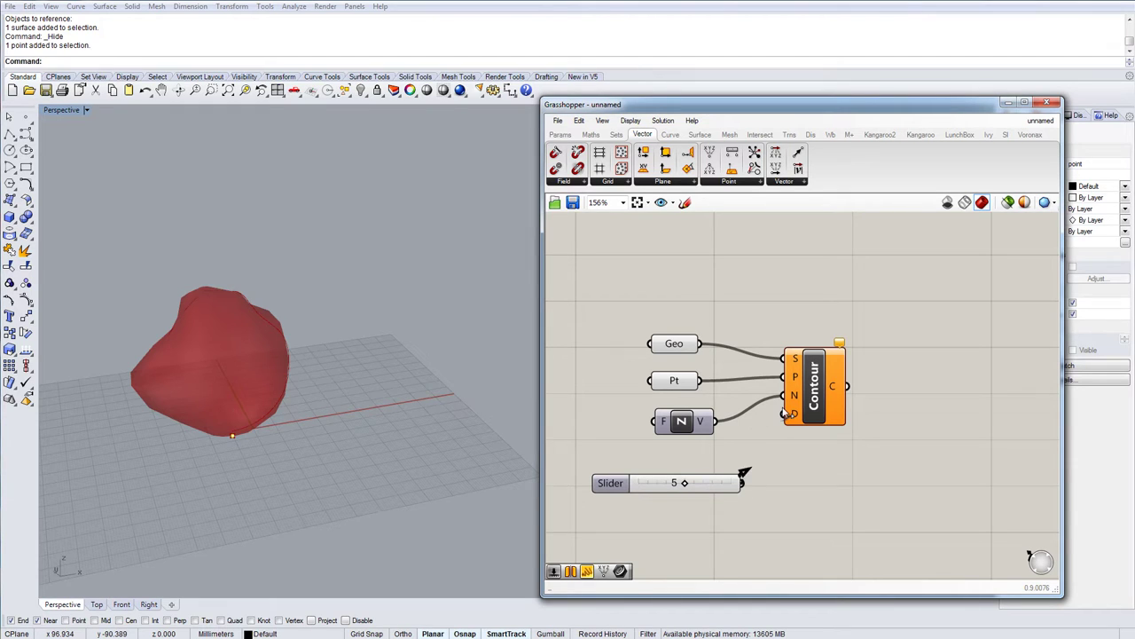
{"action": "left_click_drag", "start_coordinate": [741, 483], "coordinate": [782, 413]}
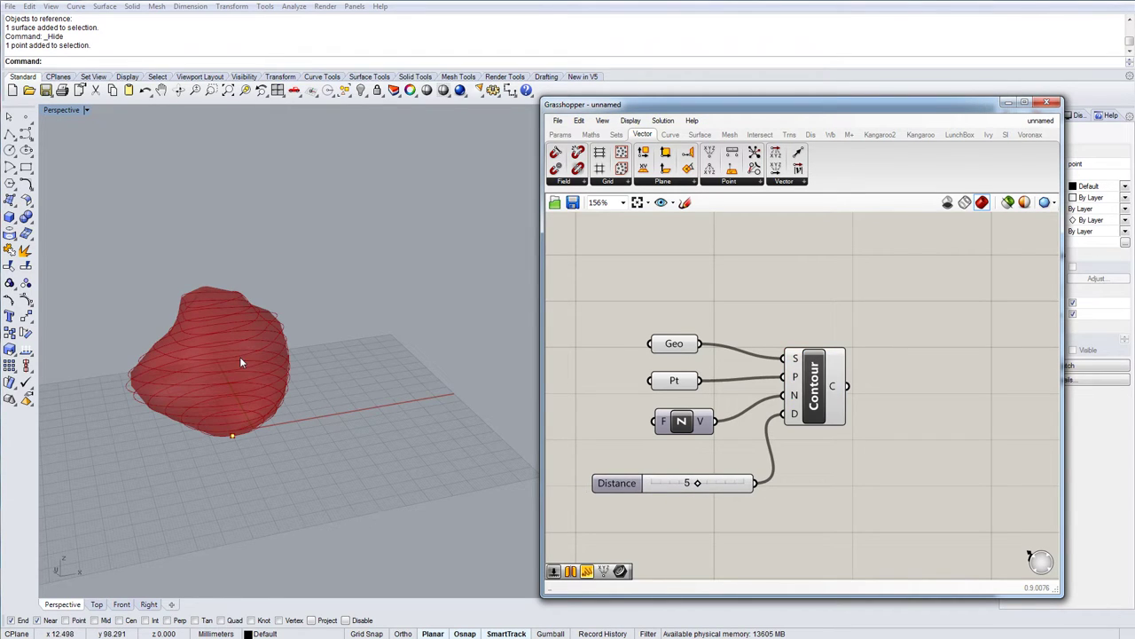
{"action": "right_click", "coordinate": [685, 355]}
{"action": "left_click", "coordinate": [739, 380]}
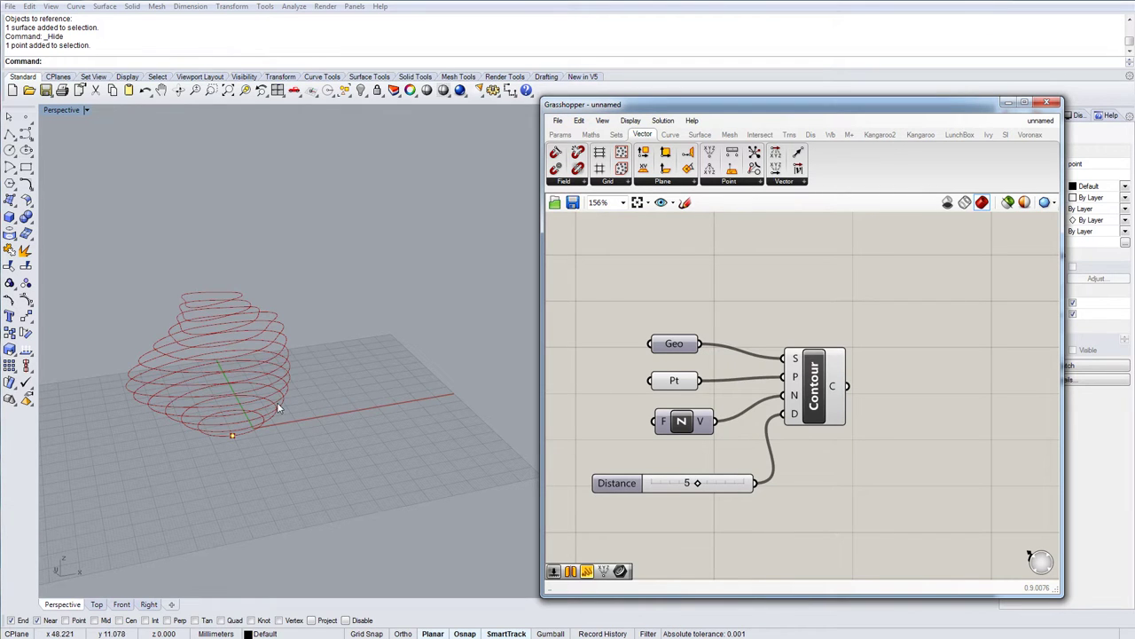
Turn off the Pt preview and hide the base point in the Rhino viewport.
{"action": "right_click_drag", "start_coordinate": [277, 402], "coordinate": [411, 437]}
{"action": "left_click", "coordinate": [409, 432]}
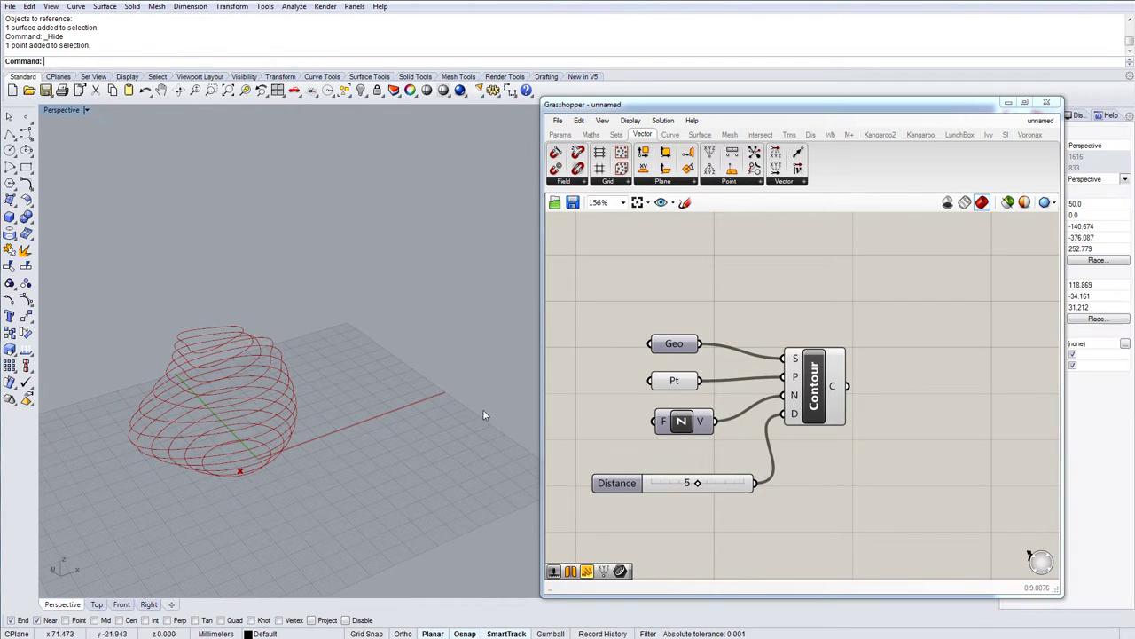
{"action": "right_click_drag", "start_coordinate": [482, 409], "coordinate": [165, 456]}
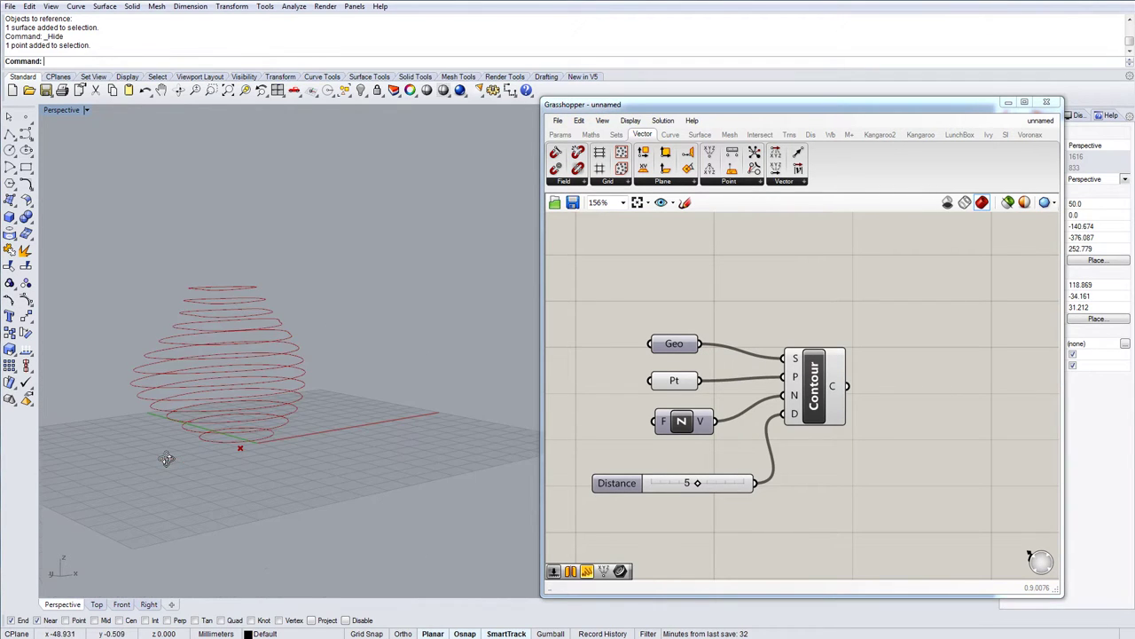
{"action": "right_click", "coordinate": [665, 383]}
{"action": "left_click", "coordinate": [695, 406]}
{"action": "right_click_drag", "start_coordinate": [240, 474], "coordinate": [241, 466]}
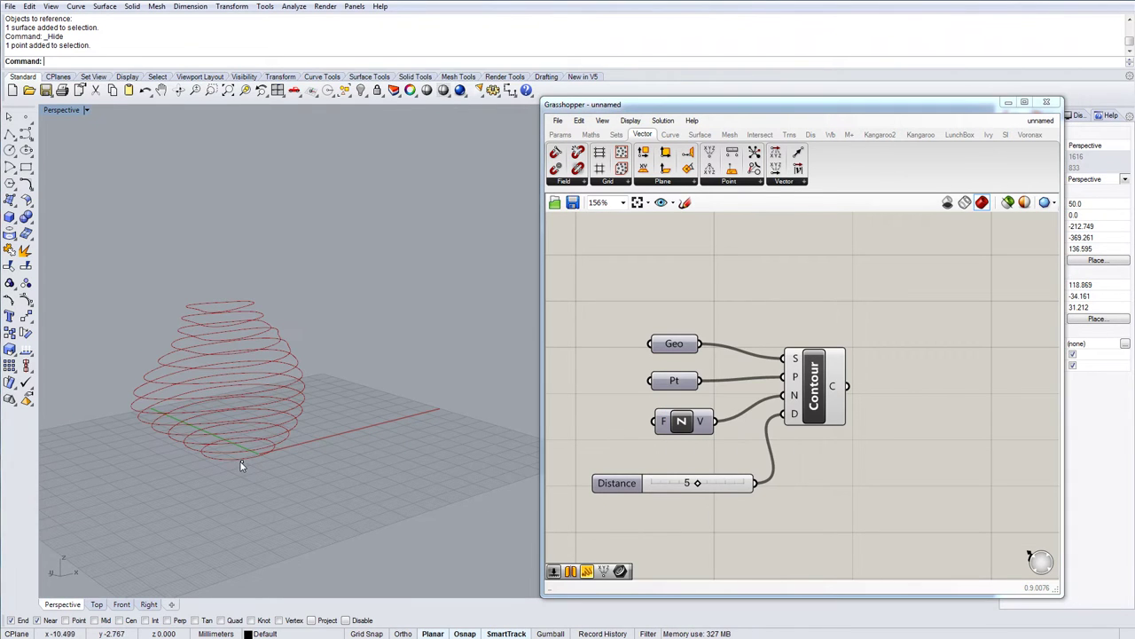
{"action": "left_click", "coordinate": [242, 461]}
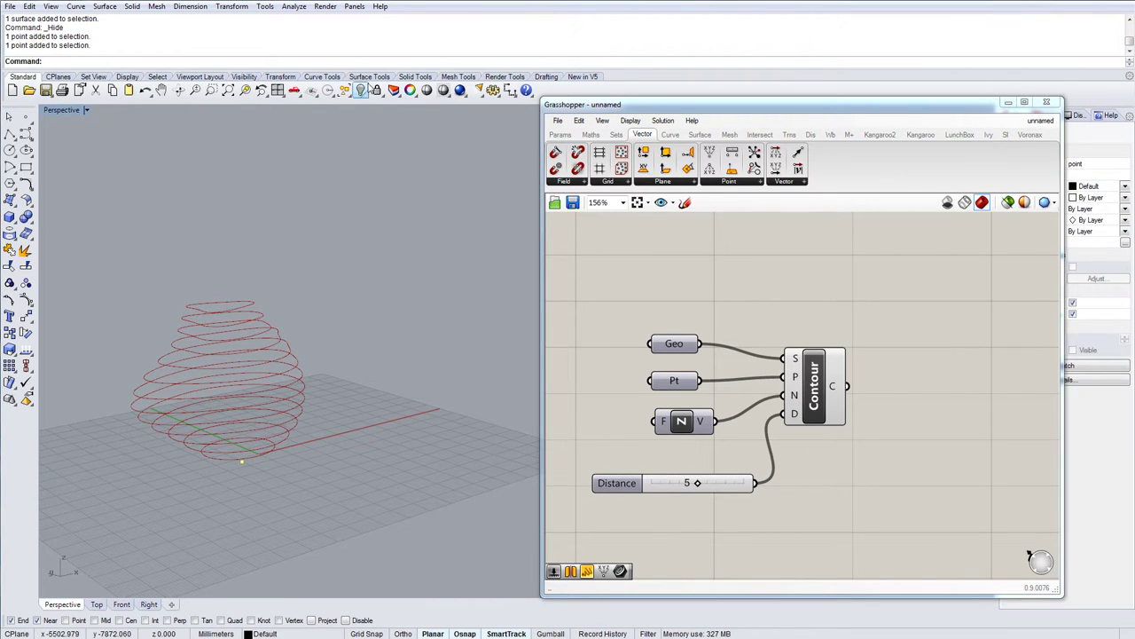
{"action": "left_click", "coordinate": [362, 91]}
{"action": "right_click_drag", "start_coordinate": [288, 428], "coordinate": [275, 409]}
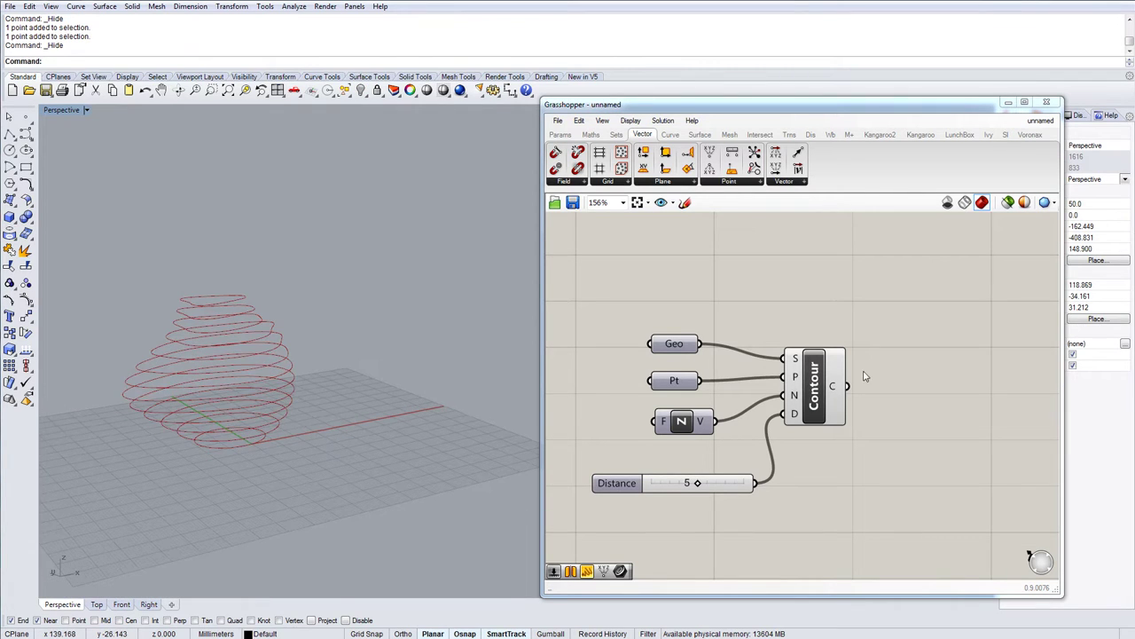
Lower the Distance slider to 3.648 for more closely spaced contours.
{"action": "left_click_drag", "start_coordinate": [697, 483], "coordinate": [668, 483]}
{"action": "double_click", "coordinate": [668, 482]}
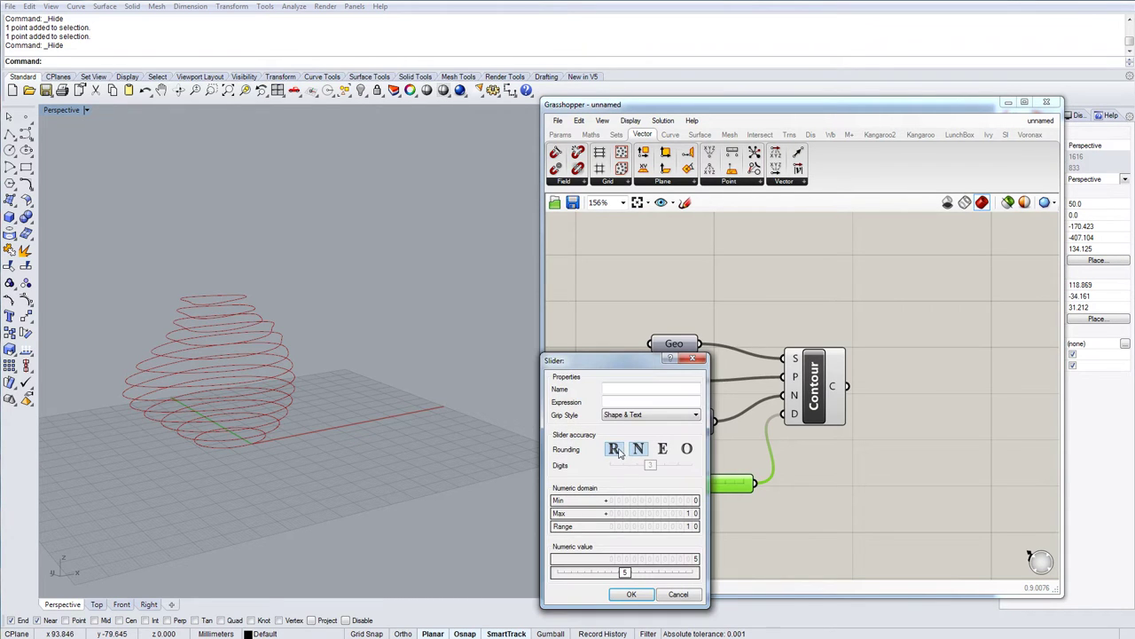
{"action": "left_click", "coordinate": [631, 596]}
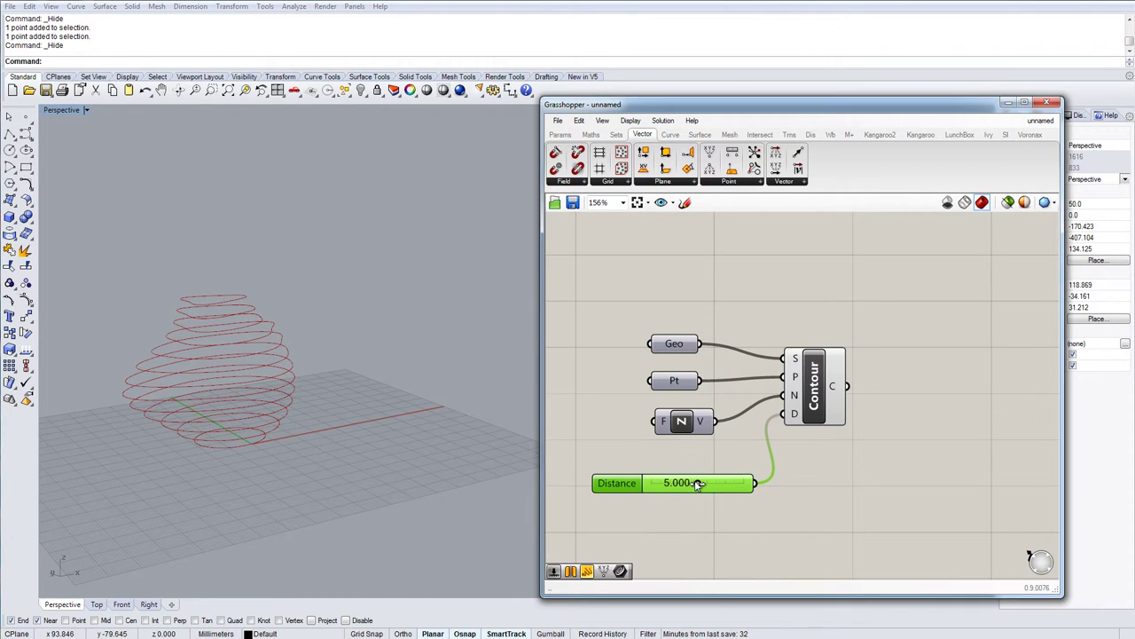
{"action": "left_click_drag", "start_coordinate": [698, 483], "coordinate": [653, 484]}
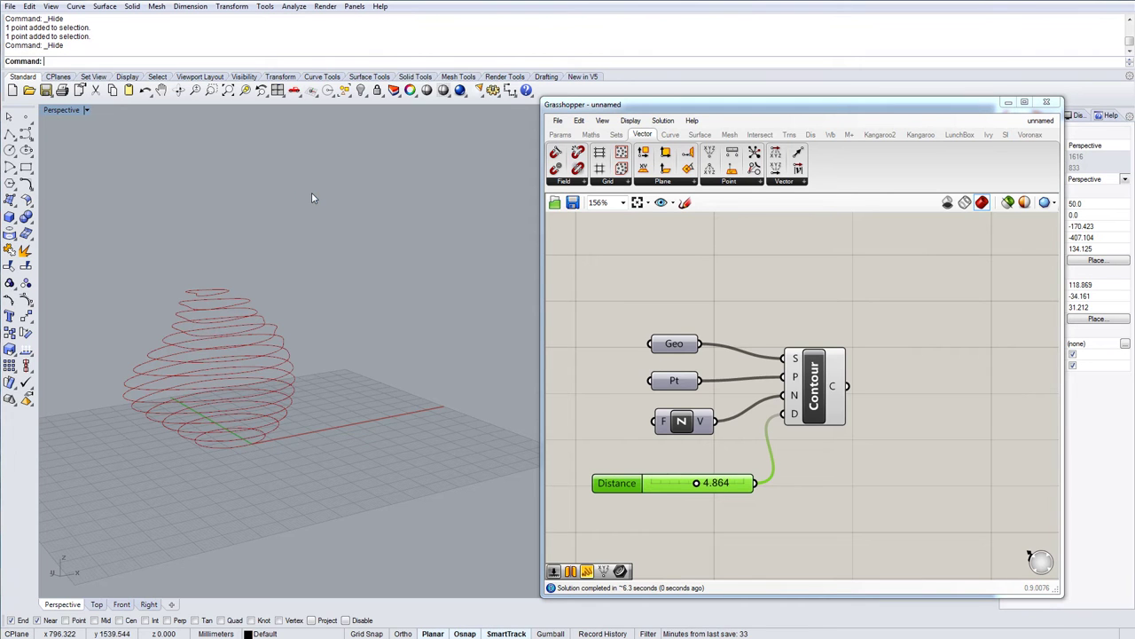
{"action": "mouse_move", "coordinate": [696, 483]}
{"action": "left_mouse_down"}
{"action": "mouse_move", "coordinate": [707, 483]}
{"action": "mouse_move", "coordinate": [685, 484]}
{"action": "left_mouse_up"}
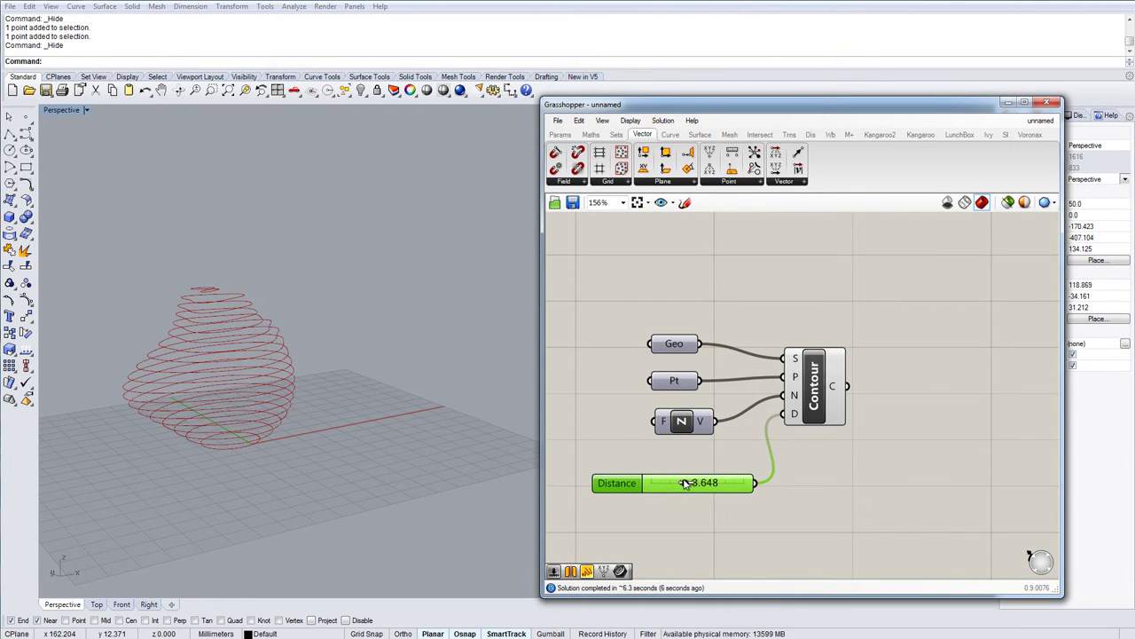
Set the Distance slider's numeric domain minimum to 1 and drag it down to 1.
{"action": "right_click", "coordinate": [634, 484]}
{"action": "left_click", "coordinate": [709, 502]}
{"action": "double_click", "coordinate": [664, 505]}
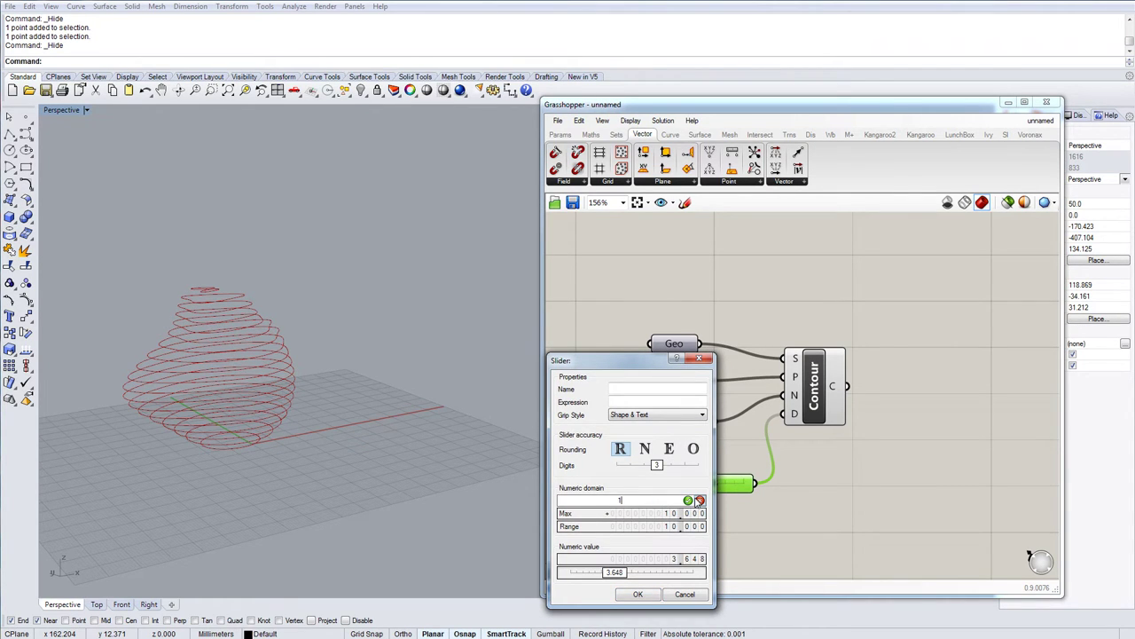
{"action": "key", "text": "Return"}
{"action": "left_click", "coordinate": [688, 501]}
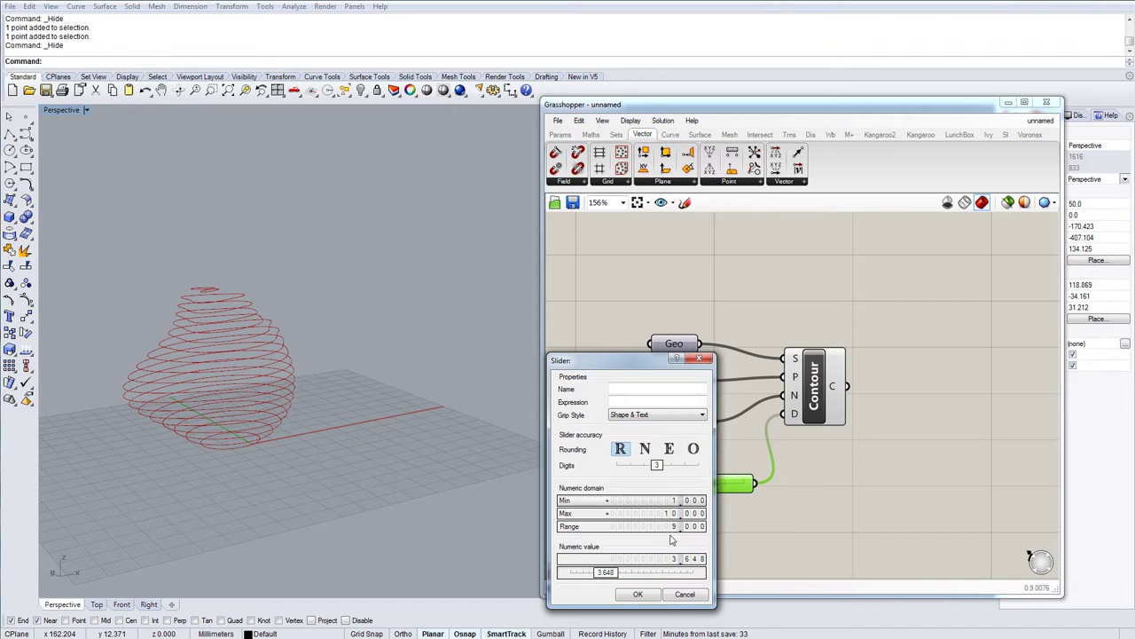
{"action": "left_click", "coordinate": [638, 594]}
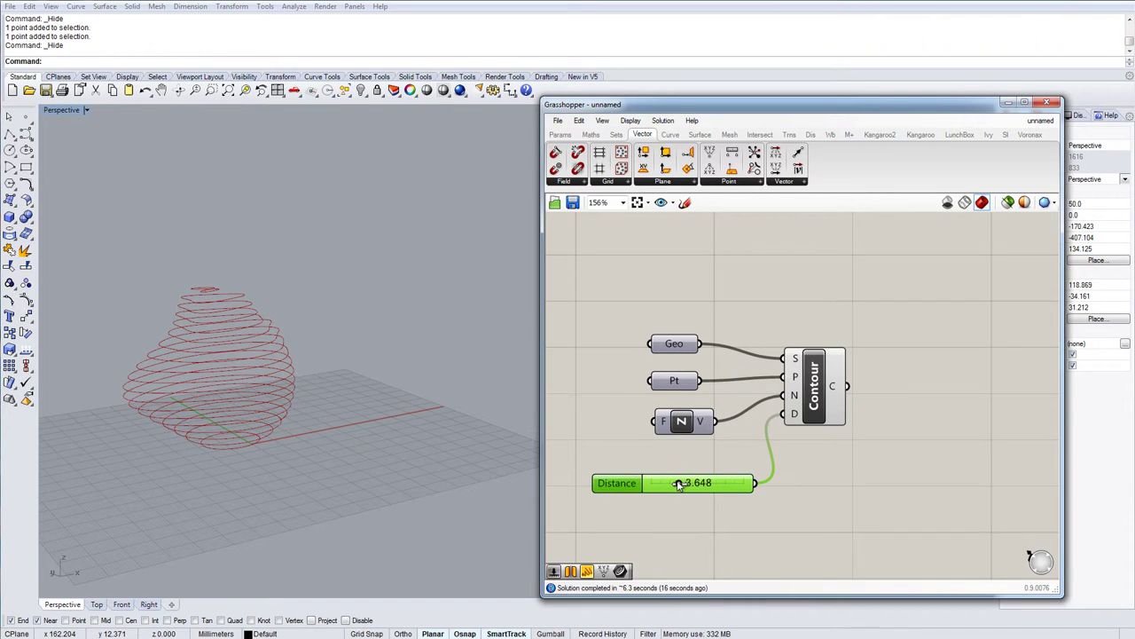
{"action": "mouse_move", "coordinate": [677, 483]}
{"action": "left_mouse_down"}
{"action": "mouse_move", "coordinate": [638, 488]}
{"action": "mouse_move", "coordinate": [688, 487]}
{"action": "left_mouse_up"}
{"action": "left_click", "coordinate": [819, 503]}
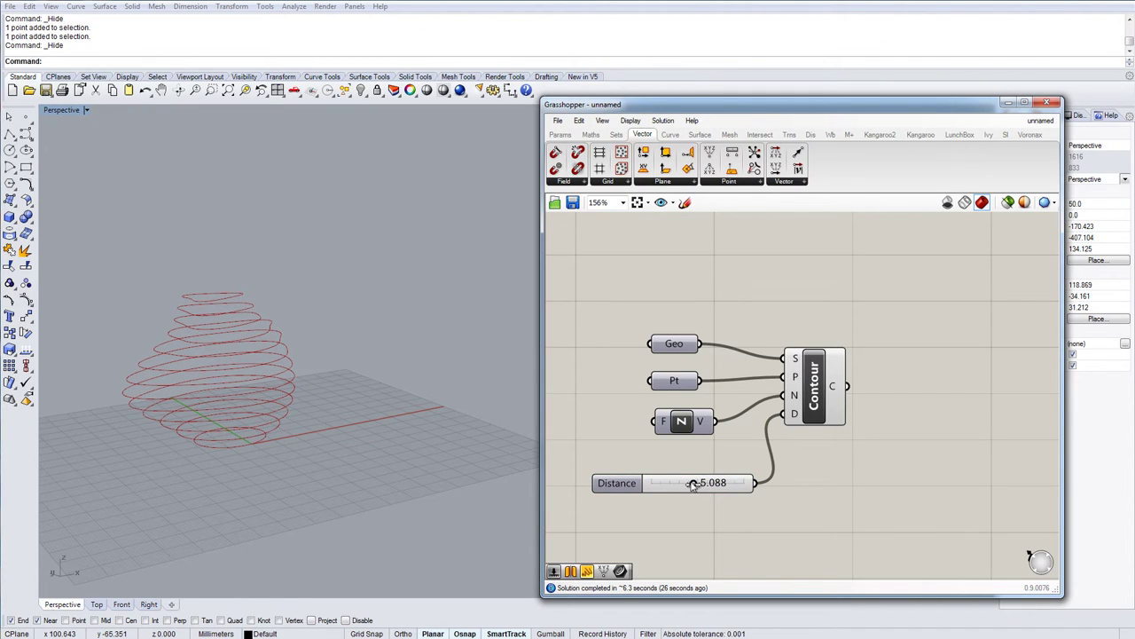
Type 5 into the Distance slider to restore the original contour spacing.
{"action": "double_click", "coordinate": [652, 486]}
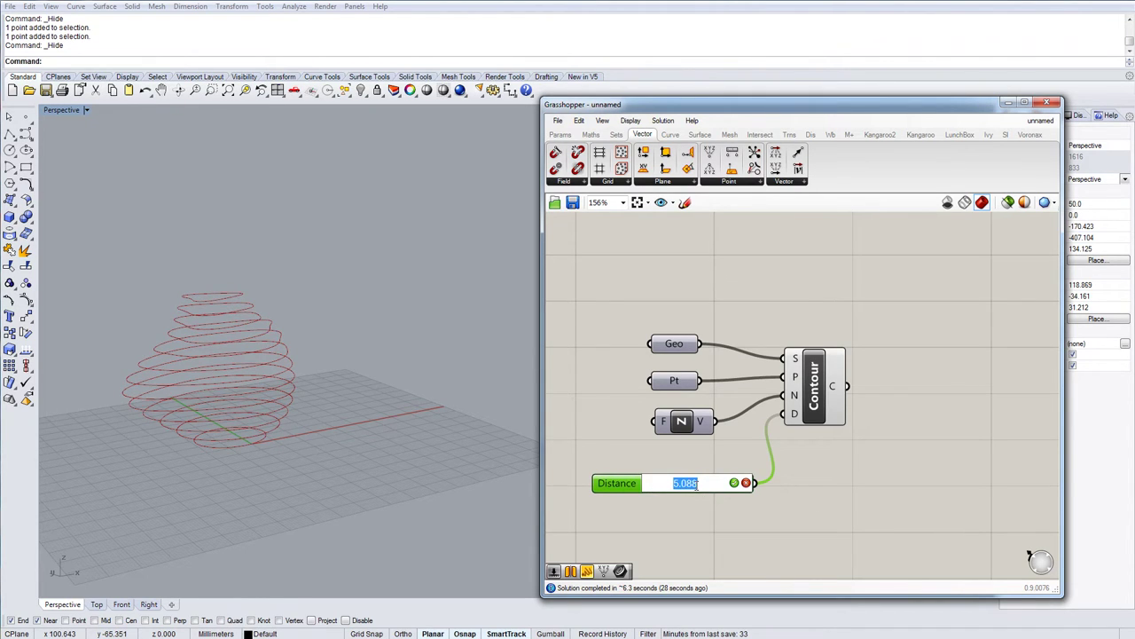
{"action": "type", "text": "5"}
{"action": "key", "text": "Return"}
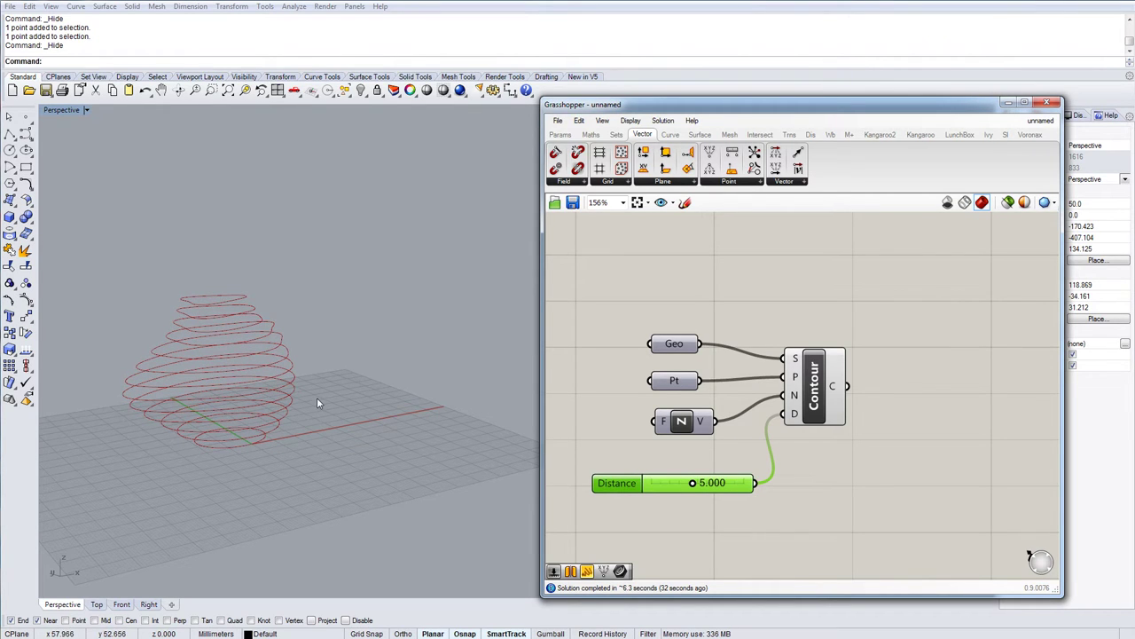
{"action": "left_click", "coordinate": [801, 441]}
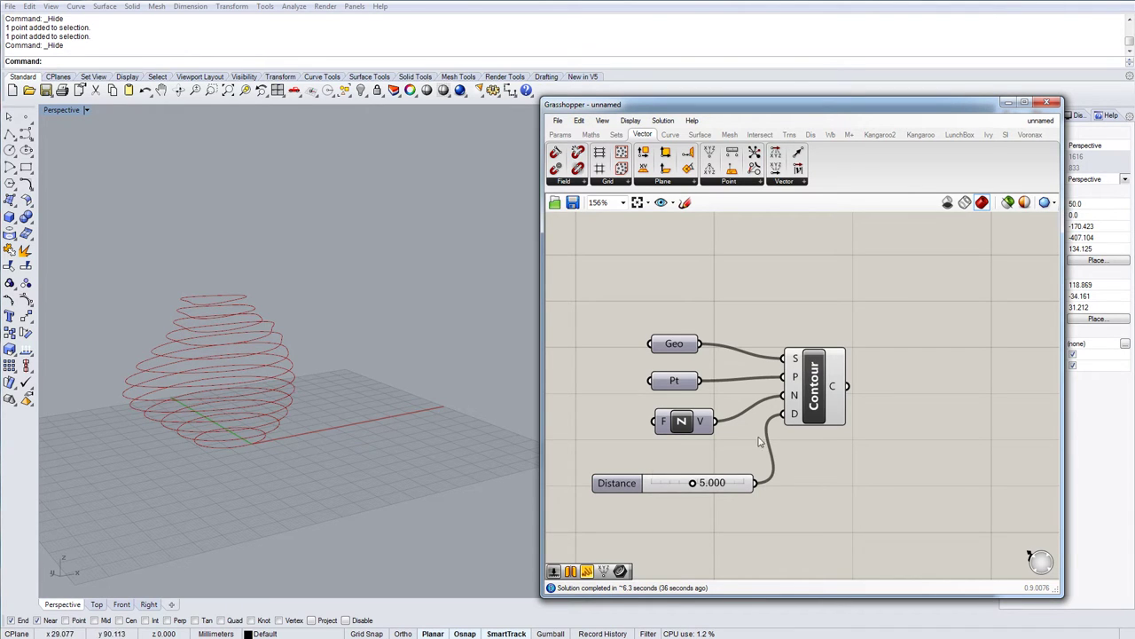
Move Contour aside and place a Vector XYZ component from the Vector panel beside Unit Z.
{"action": "left_click", "coordinate": [812, 385]}
{"action": "left_click_drag", "start_coordinate": [825, 390], "coordinate": [902, 387]}
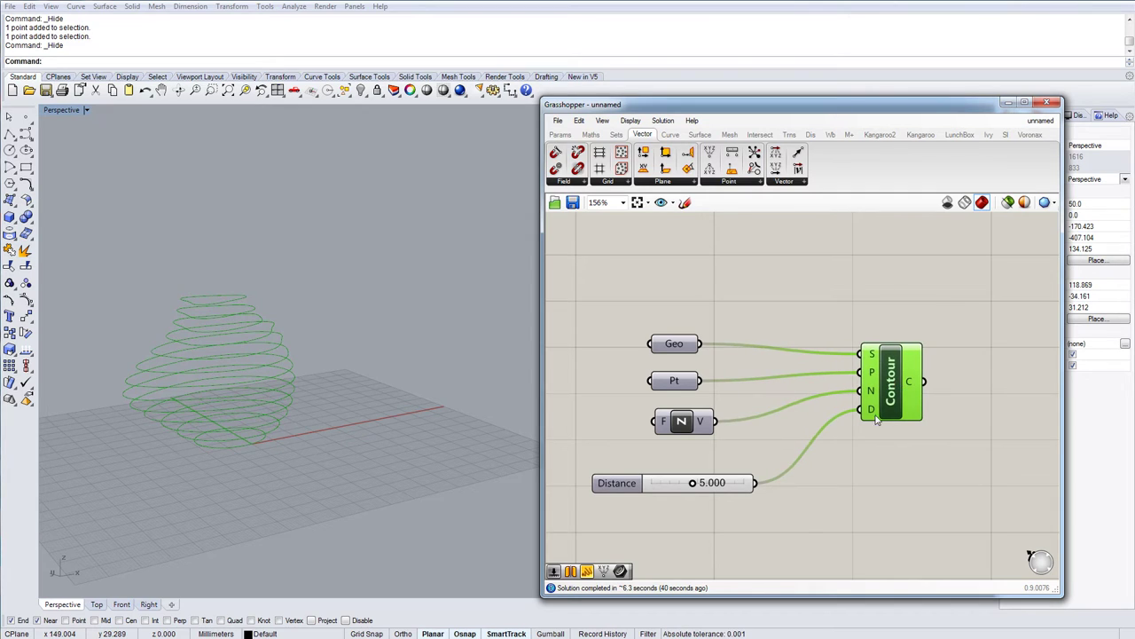
{"action": "right_click_drag", "start_coordinate": [805, 524], "coordinate": [834, 427]}
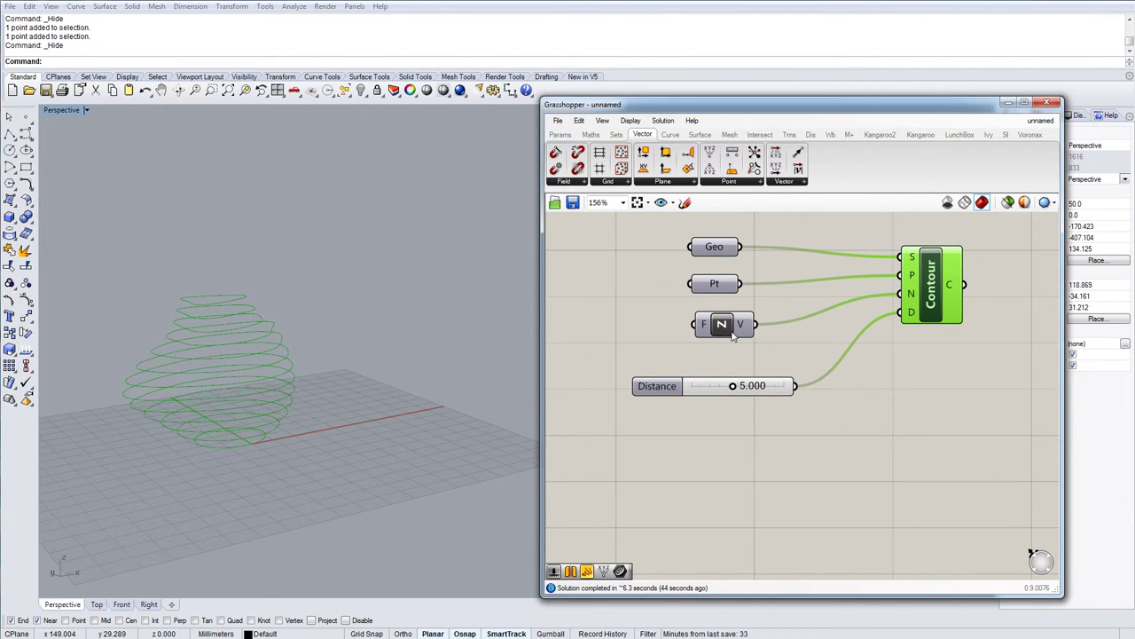
{"action": "left_click", "coordinate": [725, 182]}
{"action": "left_click", "coordinate": [784, 182]}
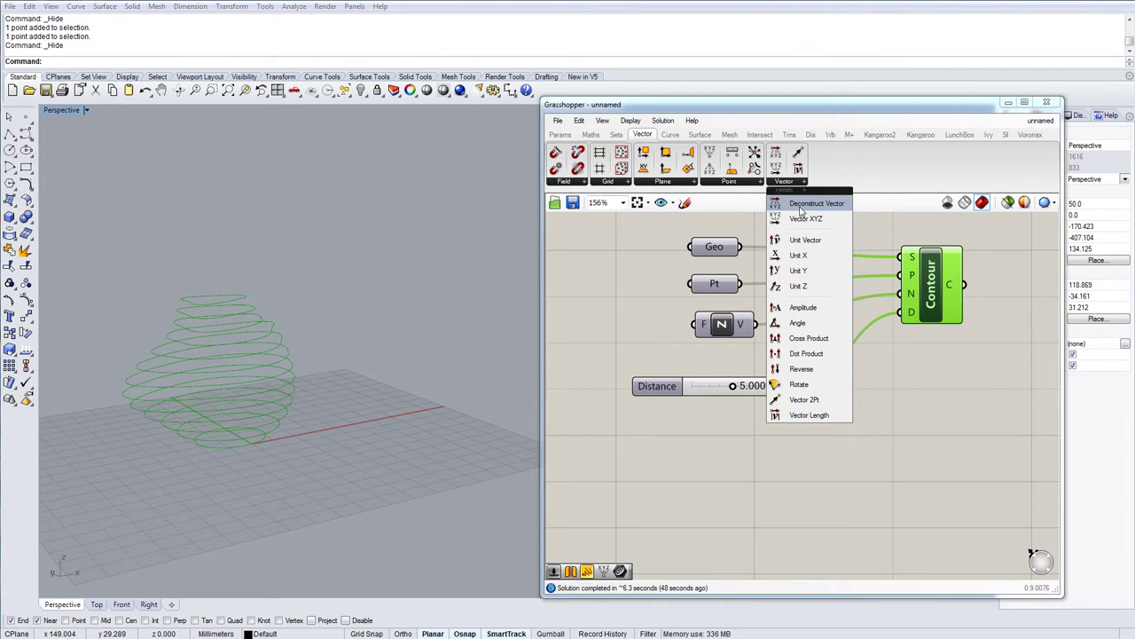
{"action": "left_click_drag", "start_coordinate": [800, 221], "coordinate": [772, 435]}
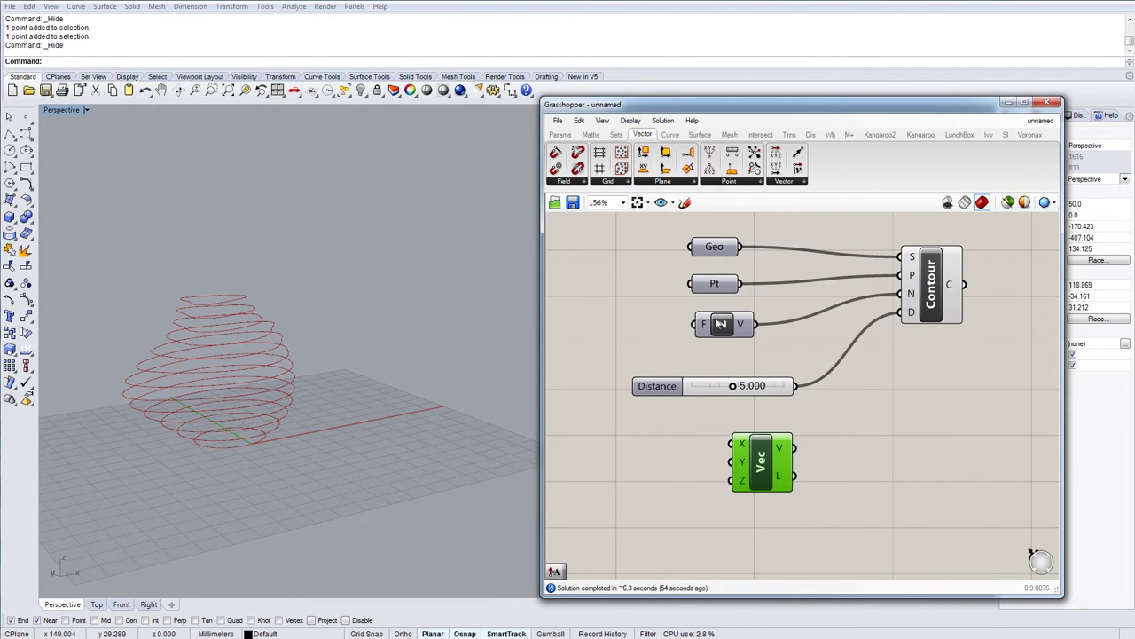
{"action": "left_click_drag", "start_coordinate": [721, 322], "coordinate": [648, 512]}
{"action": "left_click", "coordinate": [657, 447]}
Add Unit X and Unit Y components and wire them into the vector's X and Y inputs.
{"action": "type", "text": "X"}
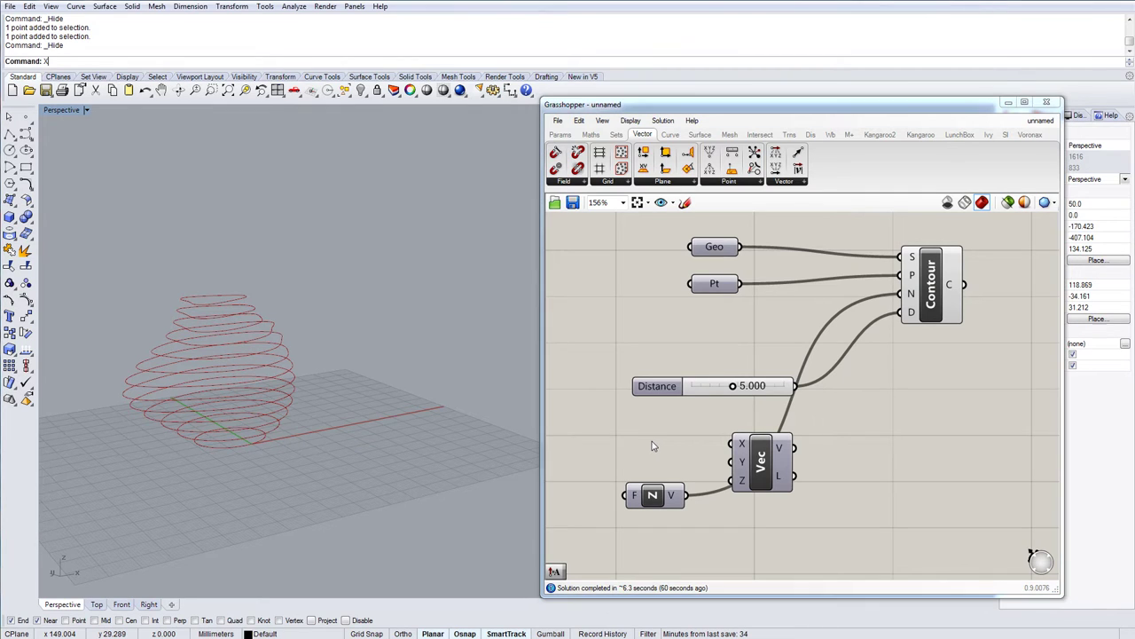
{"action": "double_click", "coordinate": [652, 442]}
{"action": "type", "text": "x"}
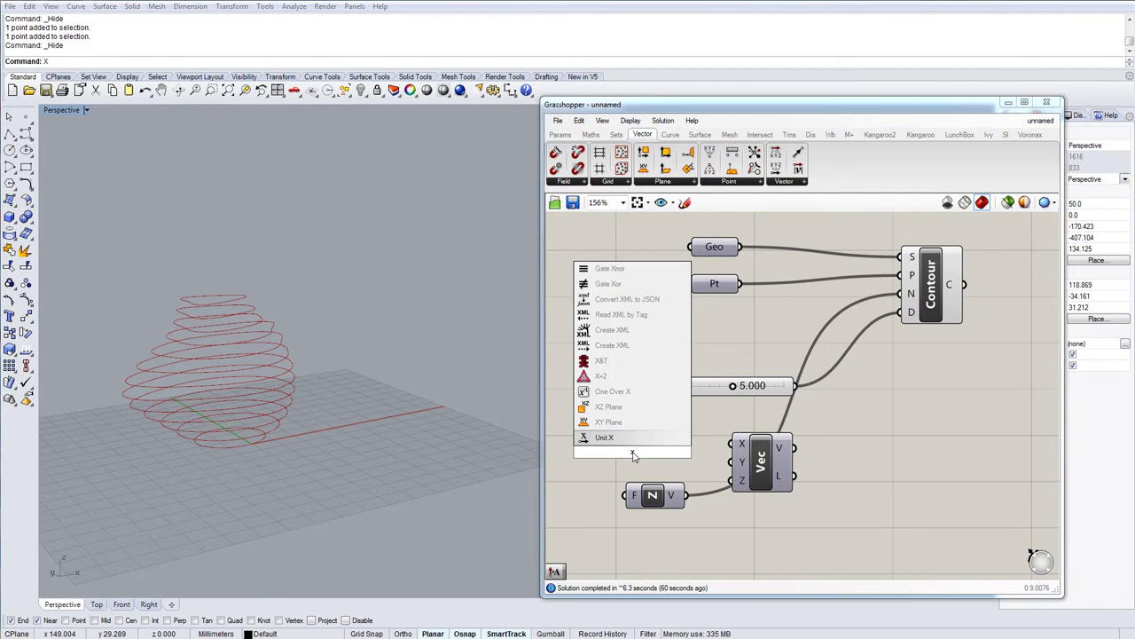
{"action": "key", "text": "Return"}
{"action": "double_click", "coordinate": [630, 408]}
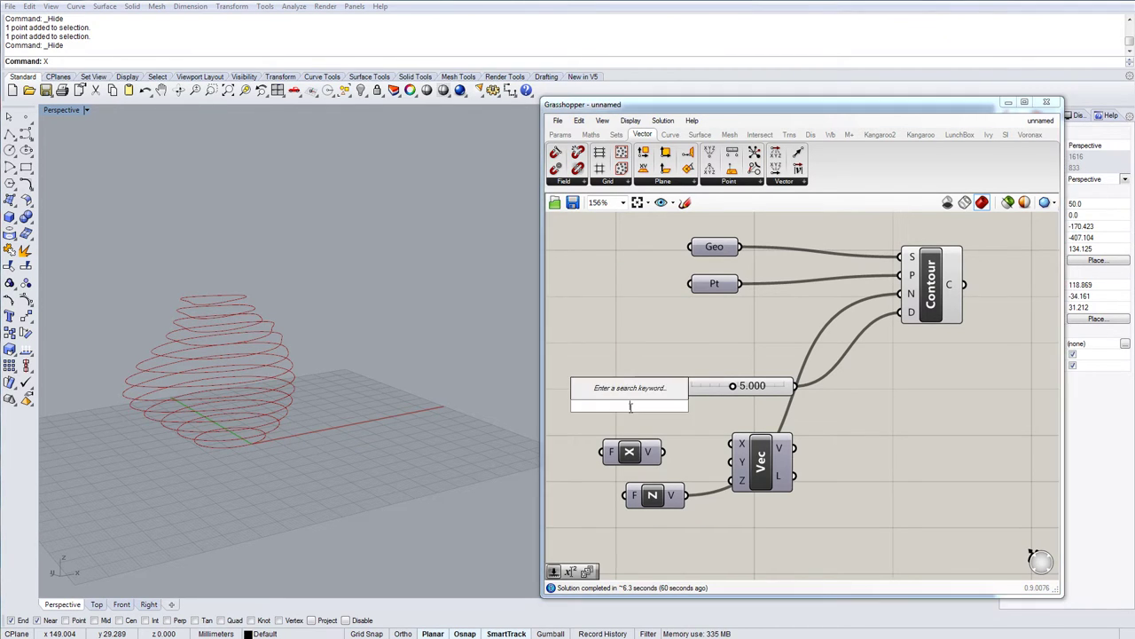
{"action": "type", "text": "y"}
{"action": "key", "text": "Return"}
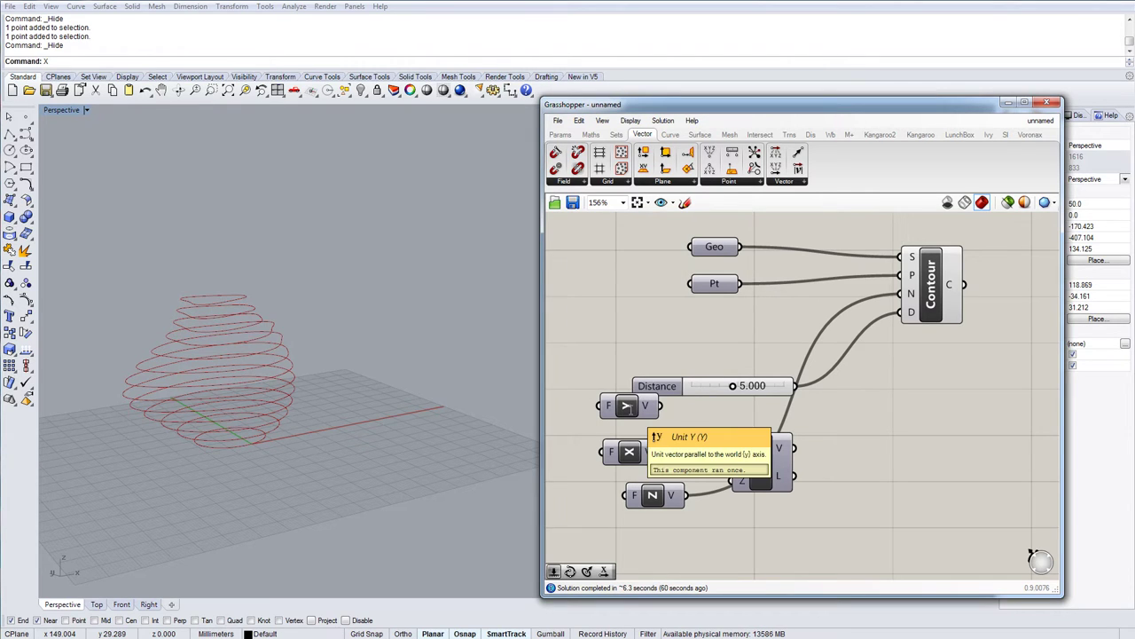
{"action": "left_click_drag", "start_coordinate": [640, 407], "coordinate": [658, 444]}
{"action": "left_click", "coordinate": [655, 437]}
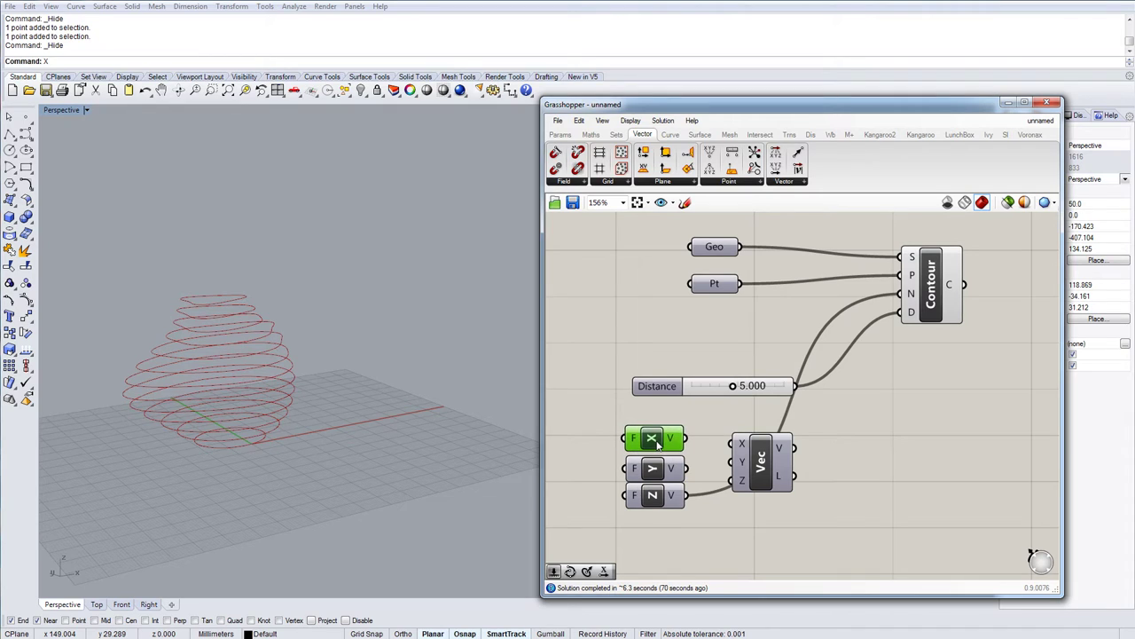
{"action": "left_click", "coordinate": [717, 458]}
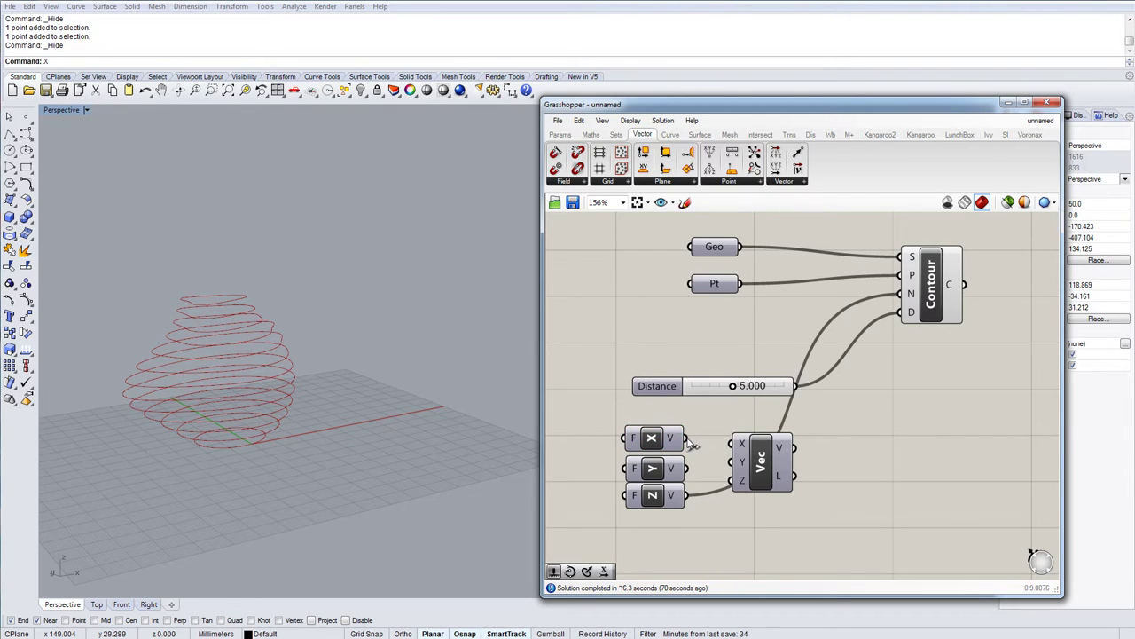
{"action": "left_click_drag", "start_coordinate": [685, 438], "coordinate": [748, 446]}
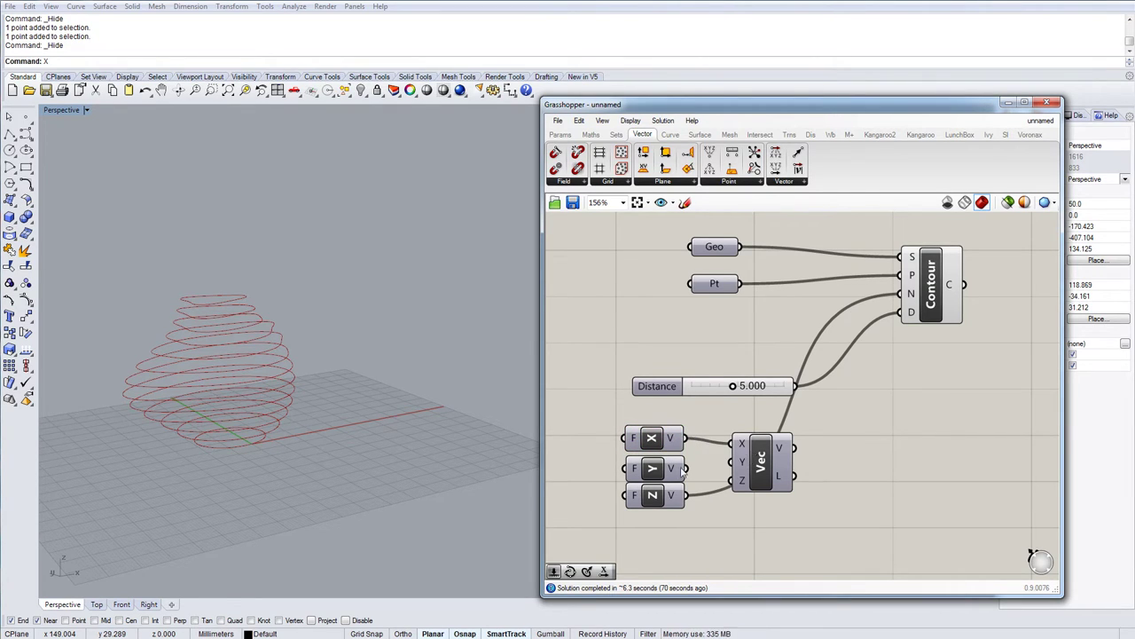
{"action": "left_click_drag", "start_coordinate": [687, 469], "coordinate": [733, 462]}
Wire the Vector XYZ output into Contour's N input and Unit Z into its Z input.
{"action": "right_click_drag", "start_coordinate": [672, 495], "coordinate": [704, 481]}
{"action": "left_click", "coordinate": [829, 437]}
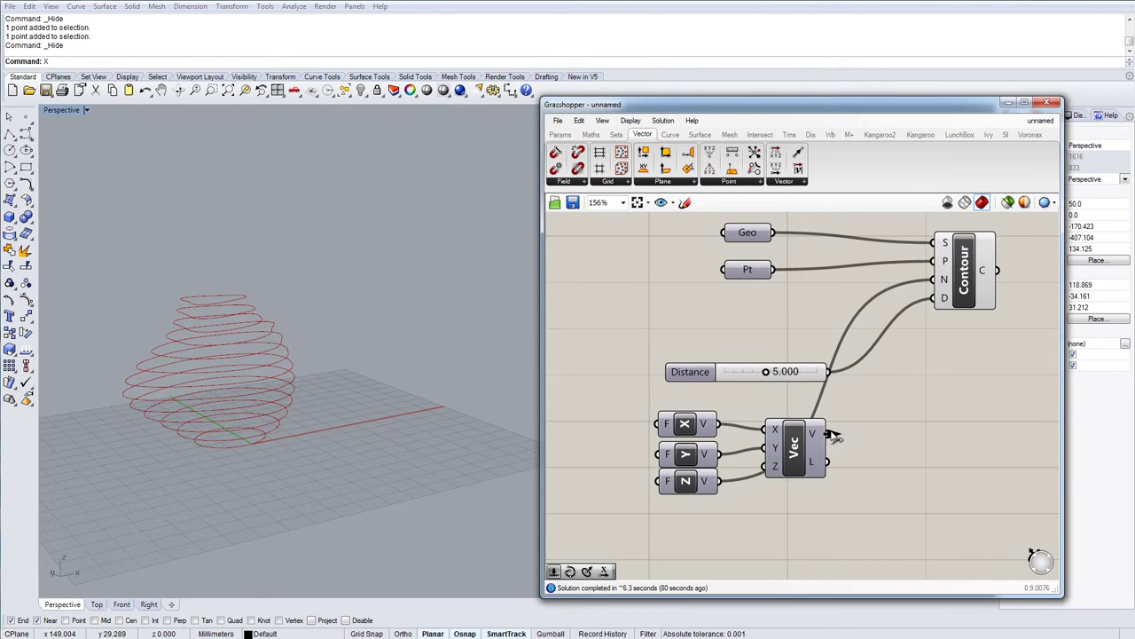
{"action": "left_click_drag", "start_coordinate": [829, 434], "coordinate": [931, 282]}
{"action": "right_click_drag", "start_coordinate": [302, 406], "coordinate": [203, 418]}
{"action": "right_click_drag", "start_coordinate": [691, 459], "coordinate": [786, 467]}
{"action": "right_click", "coordinate": [843, 486]}
{"action": "key", "text": "Escape"}
{"action": "left_click_drag", "start_coordinate": [844, 487], "coordinate": [862, 479]}
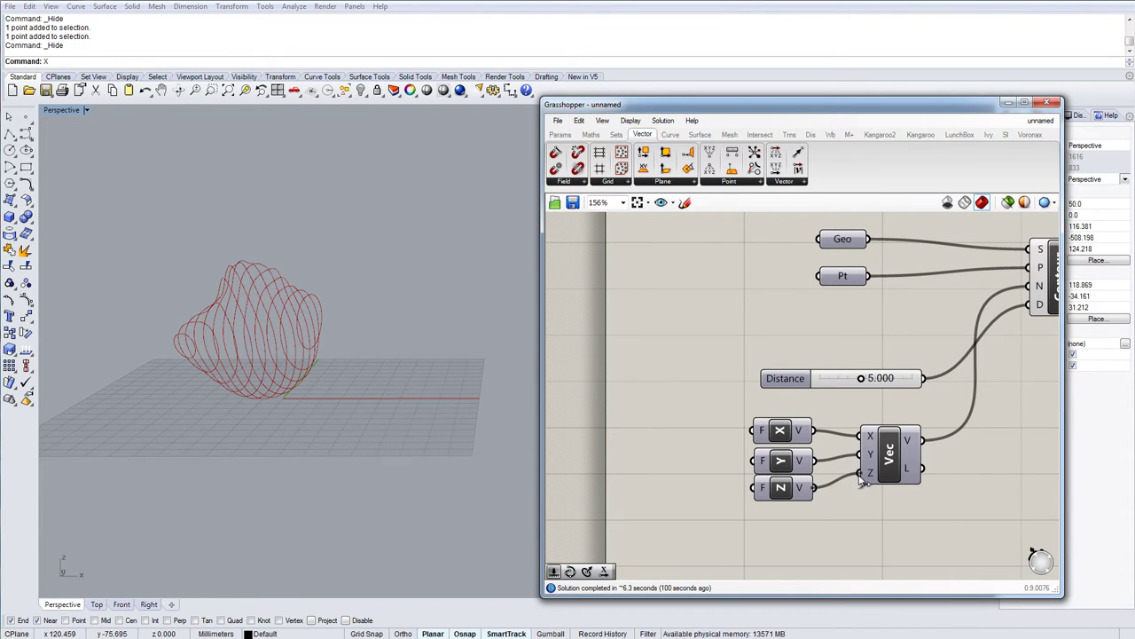
Add three decimal number sliders, set the third to 7.184, and feed the first into Unit X's factor.
{"action": "double_click", "coordinate": [656, 440]}
{"action": "type", "text": "10"}
{"action": "key", "text": "Return"}
{"action": "double_click", "coordinate": [591, 443]}
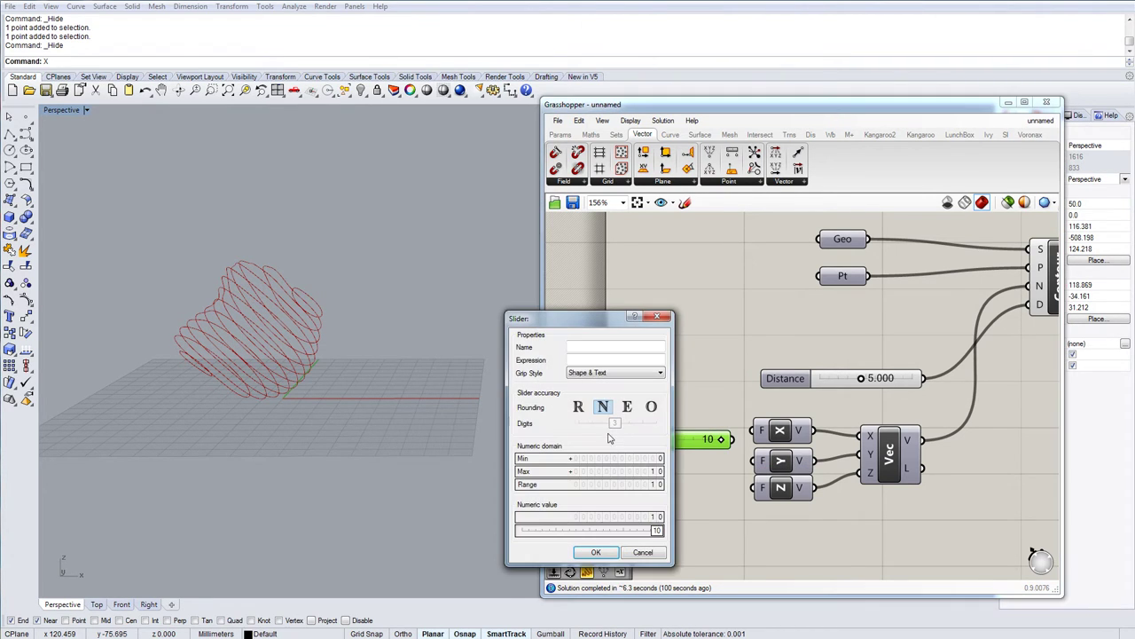
{"action": "left_click", "coordinate": [578, 406]}
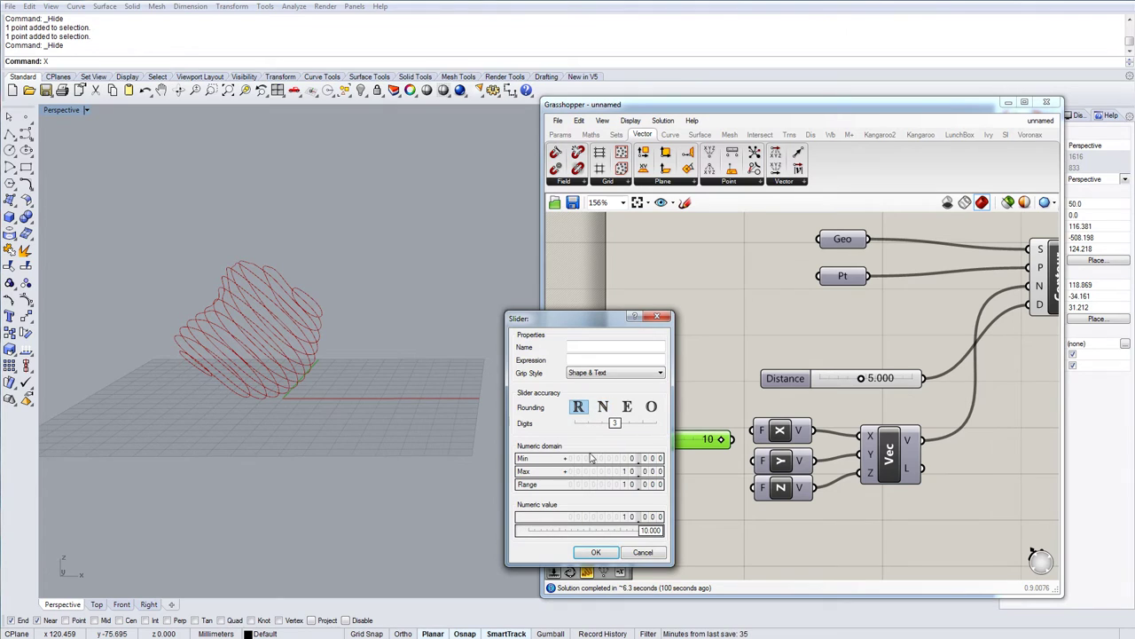
{"action": "left_click", "coordinate": [590, 552]}
{"action": "left_click", "coordinate": [657, 466]}
{"action": "left_click", "coordinate": [654, 489]}
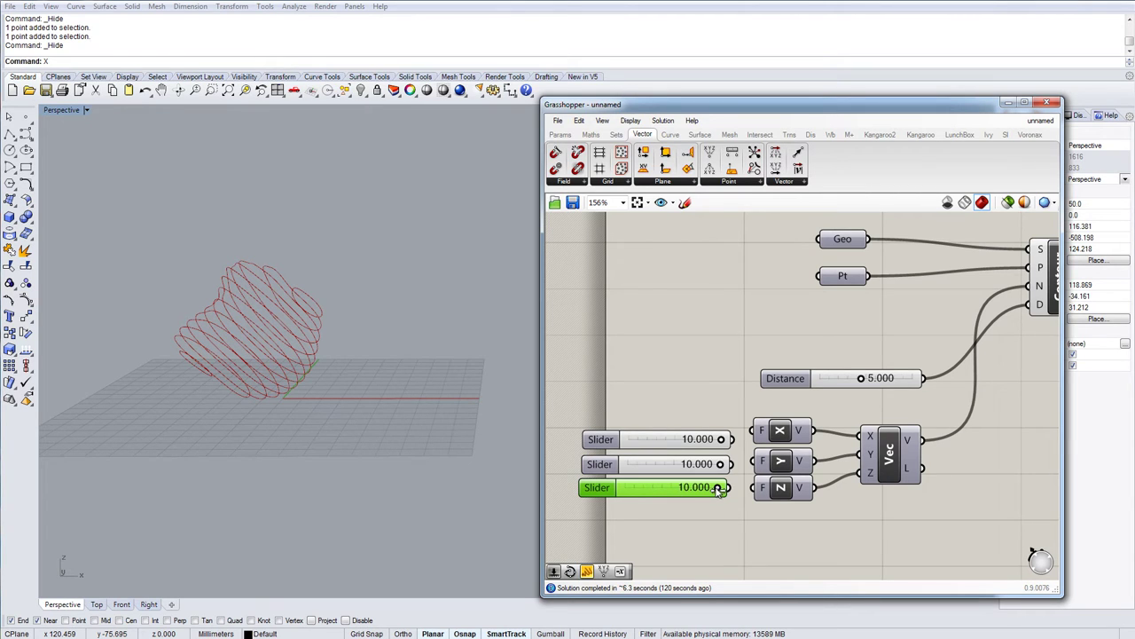
{"action": "left_click_drag", "start_coordinate": [720, 488], "coordinate": [688, 439]}
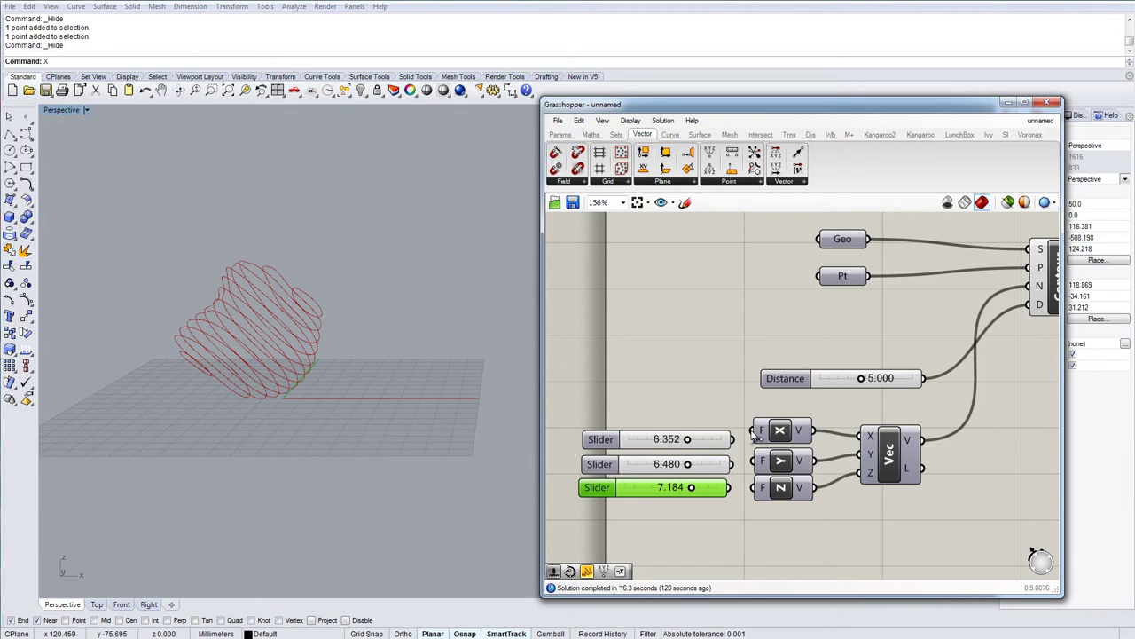
{"action": "left_click_drag", "start_coordinate": [755, 432], "coordinate": [759, 488]}
Pan and zoom the canvas to bring the slider-driven unit-vector definition back into view.
{"action": "mouse_move", "coordinate": [692, 457]}
{"action": "right_mouse_down"}
{"action": "mouse_move", "coordinate": [699, 466]}
{"action": "mouse_move", "coordinate": [679, 484]}
{"action": "mouse_move", "coordinate": [621, 479]}
{"action": "mouse_move", "coordinate": [687, 471]}
{"action": "right_mouse_up"}
{"action": "scroll", "coordinate": [687, 471], "scroll_direction": "down", "scroll_amount": 8}
{"action": "scroll", "coordinate": [712, 463], "scroll_direction": "down", "scroll_amount": 4}
{"action": "right_click_drag", "start_coordinate": [699, 479], "coordinate": [698, 352]}
{"action": "scroll", "coordinate": [701, 328], "scroll_direction": "up", "scroll_amount": 5}
{"action": "right_click_drag", "start_coordinate": [710, 405], "coordinate": [713, 523]}
{"action": "scroll", "coordinate": [734, 394], "scroll_direction": "up", "scroll_amount": 4}
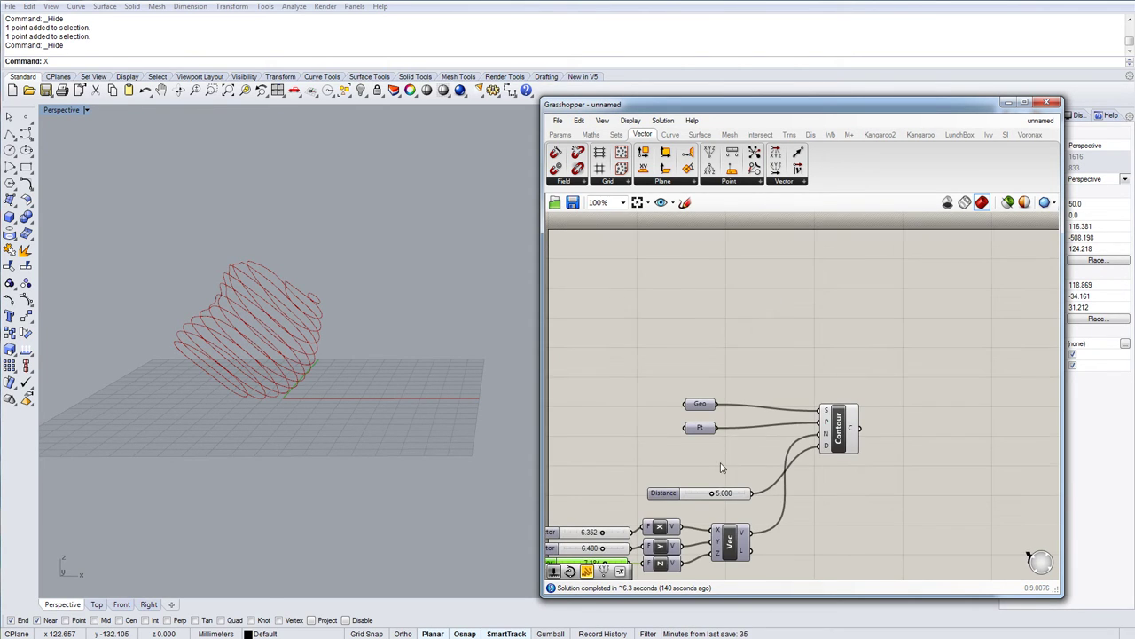
{"action": "scroll", "coordinate": [723, 466], "scroll_direction": "up", "scroll_amount": 3}
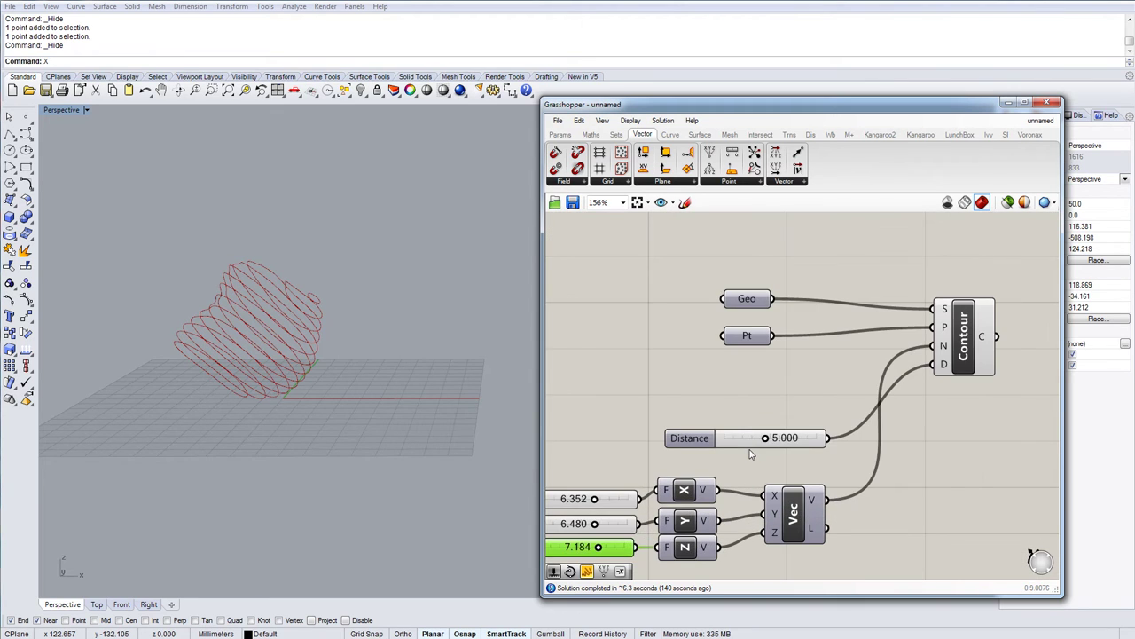
{"action": "right_click_drag", "start_coordinate": [783, 424], "coordinate": [814, 399]}
{"action": "scroll", "coordinate": [814, 404], "scroll_direction": "down", "scroll_amount": 2}
{"action": "right_click", "coordinate": [814, 419]}
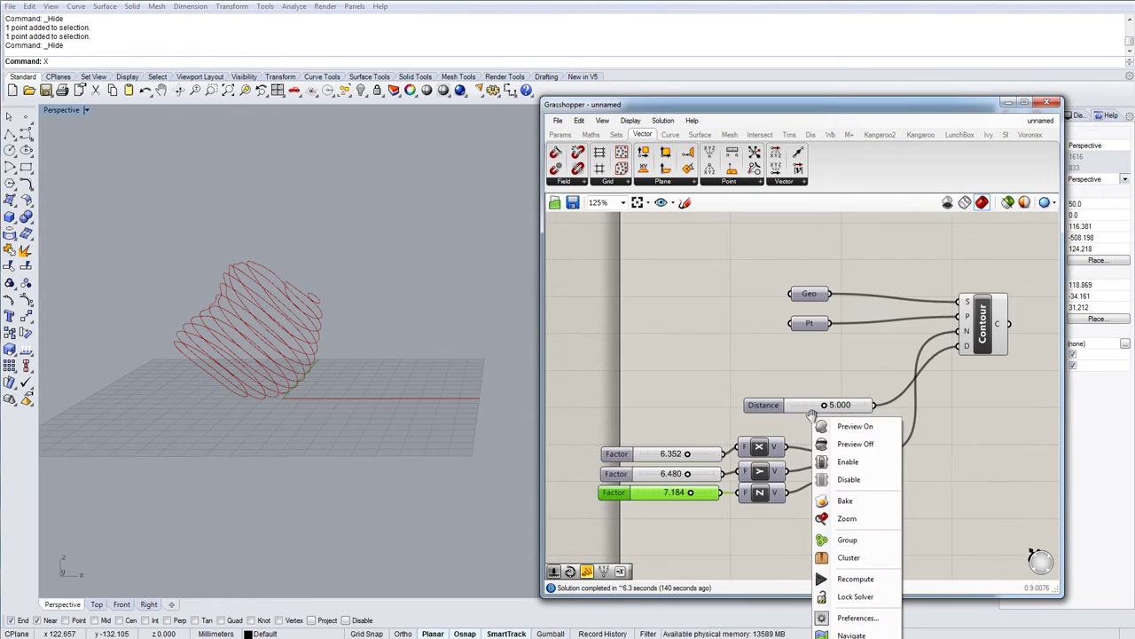
{"action": "left_click", "coordinate": [1014, 431]}
{"action": "right_click_drag", "start_coordinate": [1014, 431], "coordinate": [987, 426]}
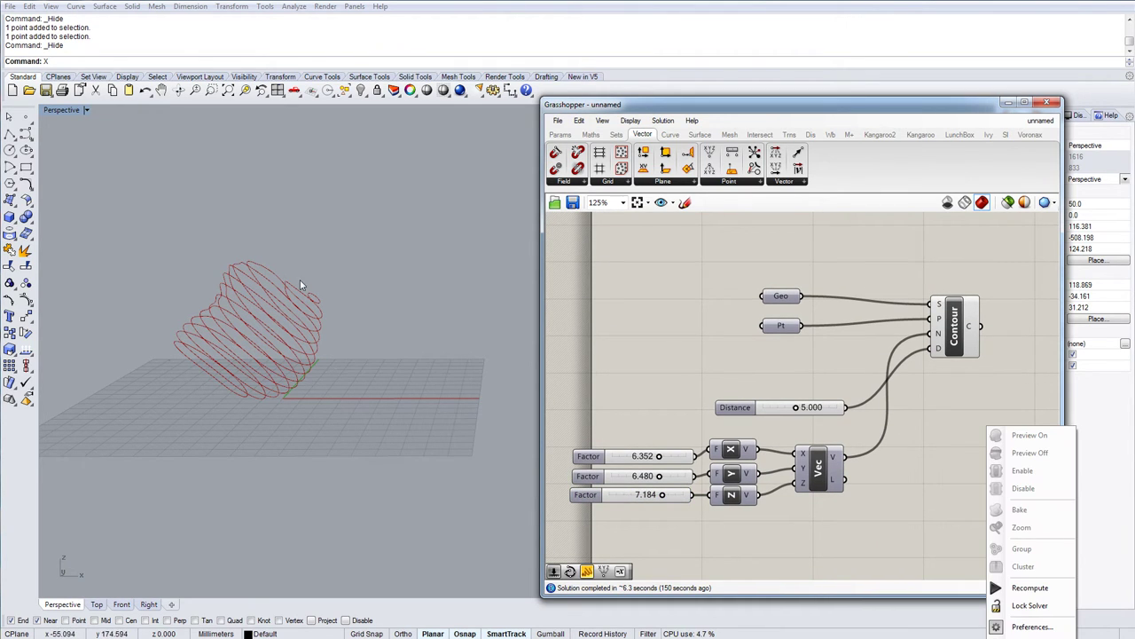
{"action": "right_click_drag", "start_coordinate": [942, 422], "coordinate": [928, 395]}
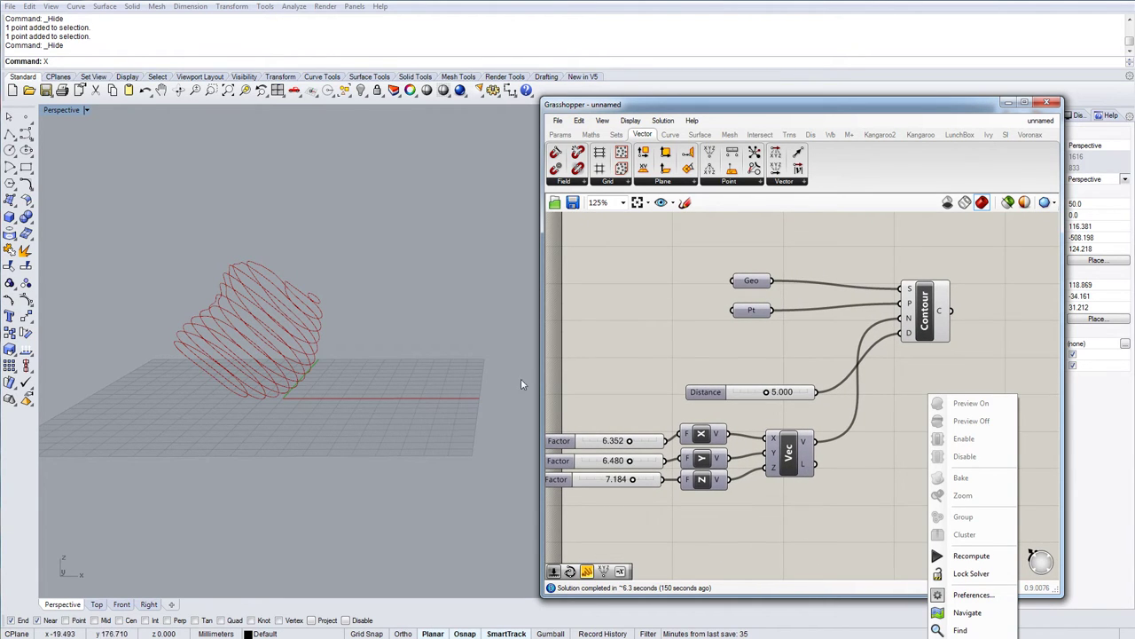
{"action": "left_click", "coordinate": [965, 375]}
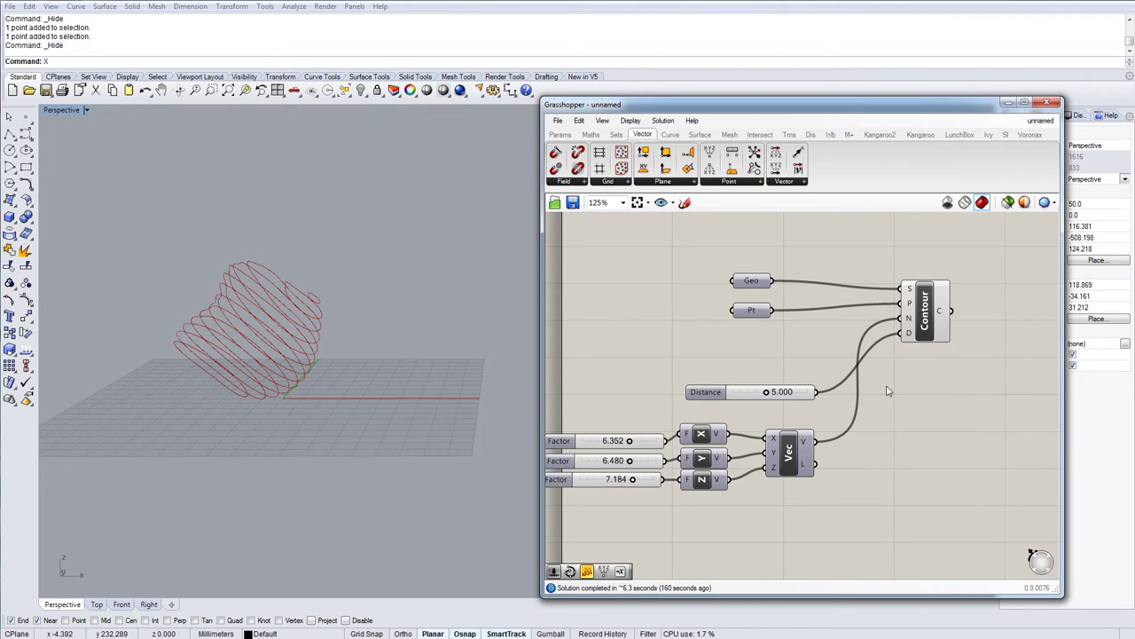
Place an Extrude component from the 'ex' search and wire Contour's C curves into its B input.
{"action": "double_click", "coordinate": [999, 396]}
{"action": "type", "text": "ex"}
{"action": "key", "text": "Up"}
{"action": "key", "text": "Return"}
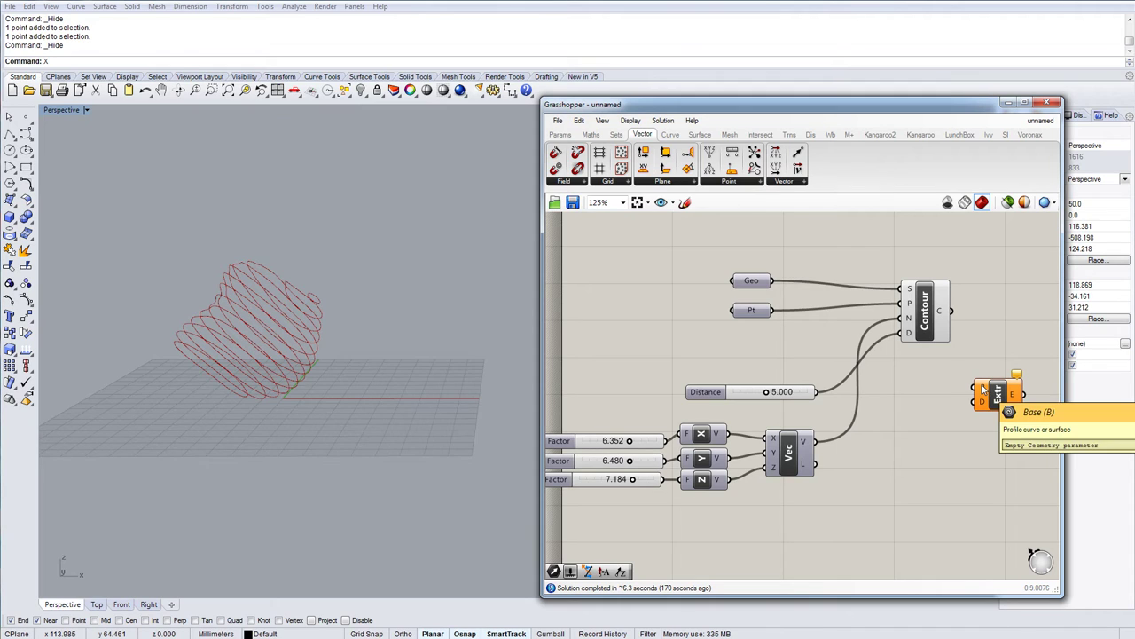
{"action": "left_click_drag", "start_coordinate": [952, 311], "coordinate": [976, 389]}
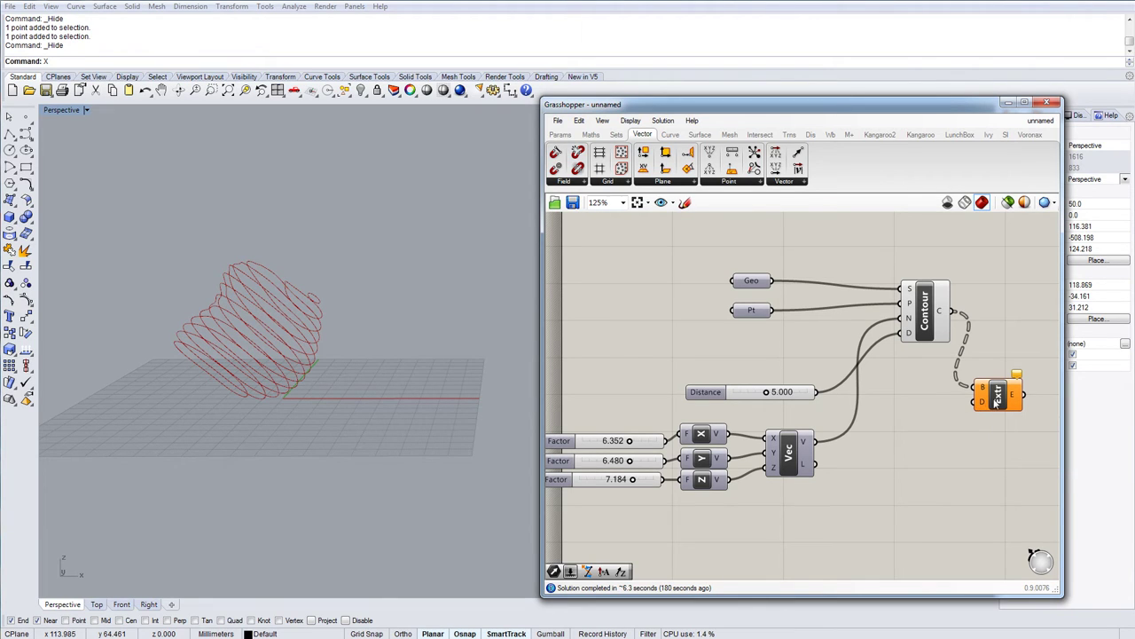
{"action": "left_click_drag", "start_coordinate": [999, 401], "coordinate": [1006, 401]}
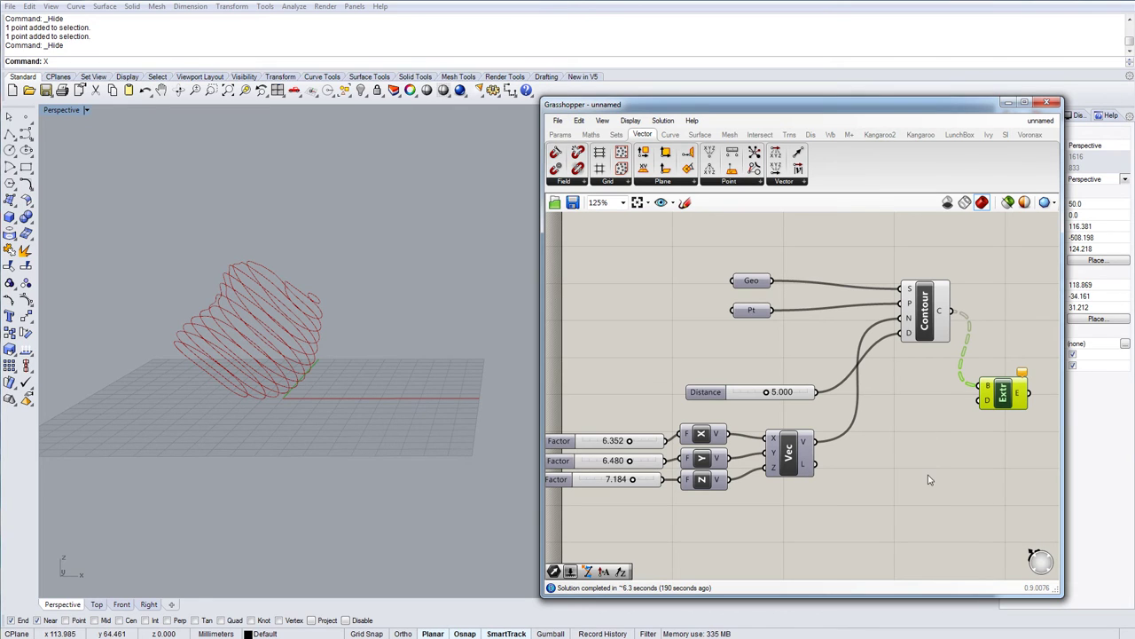
Add an Amplitude component driven by the combined vector and the 5.000 slider.
{"action": "double_click", "coordinate": [883, 462]}
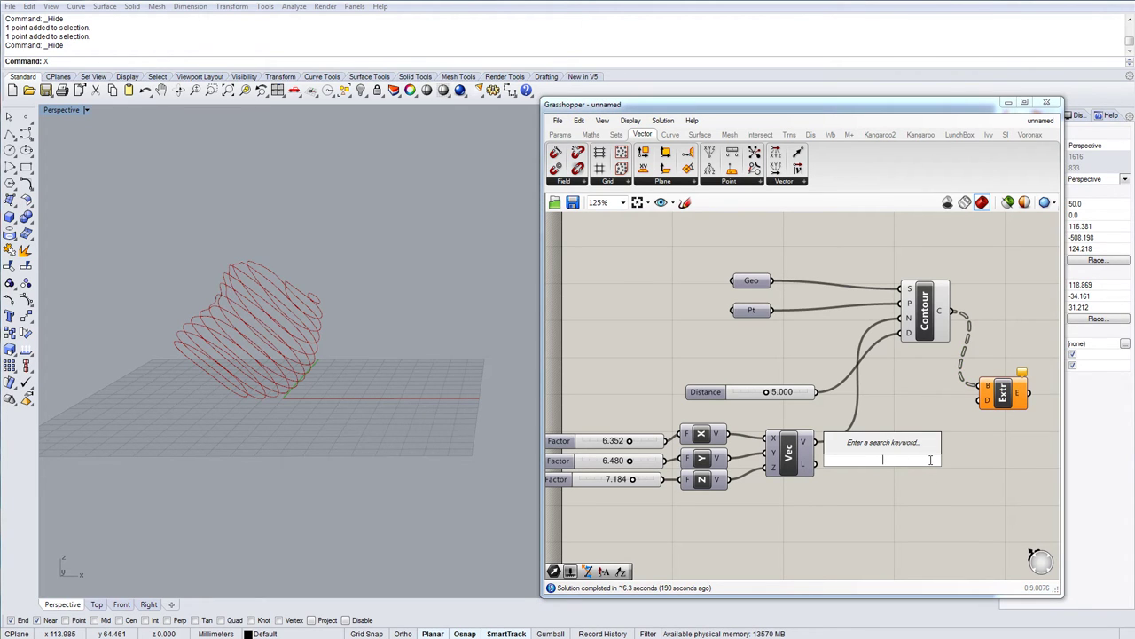
{"action": "type", "text": "amp"}
{"action": "key", "text": "Return"}
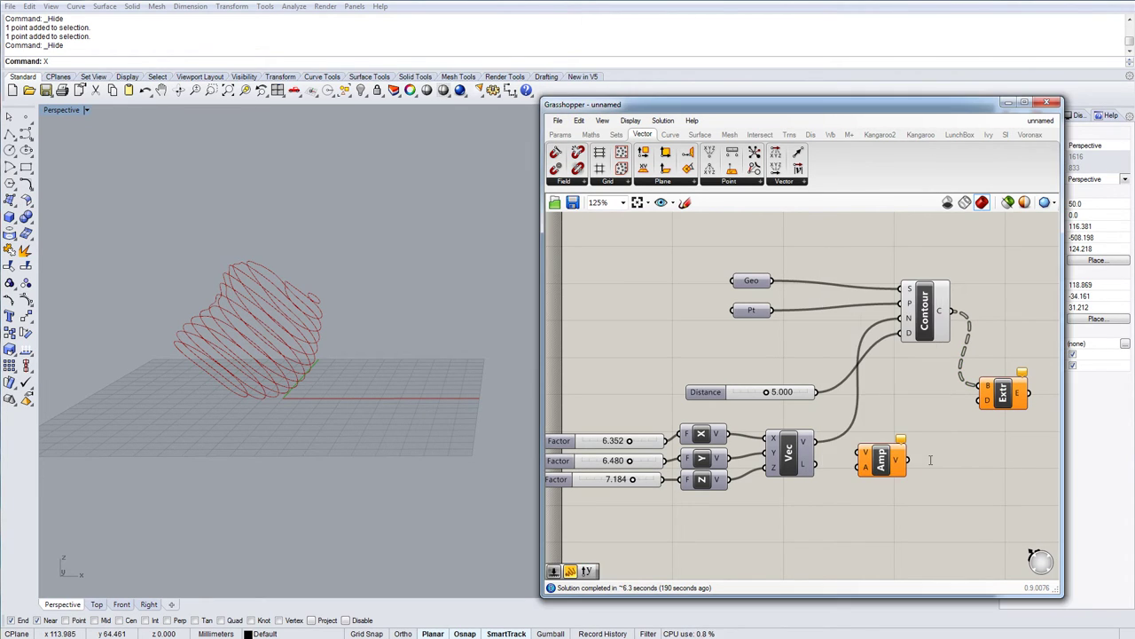
{"action": "left_click_drag", "start_coordinate": [894, 467], "coordinate": [911, 434]}
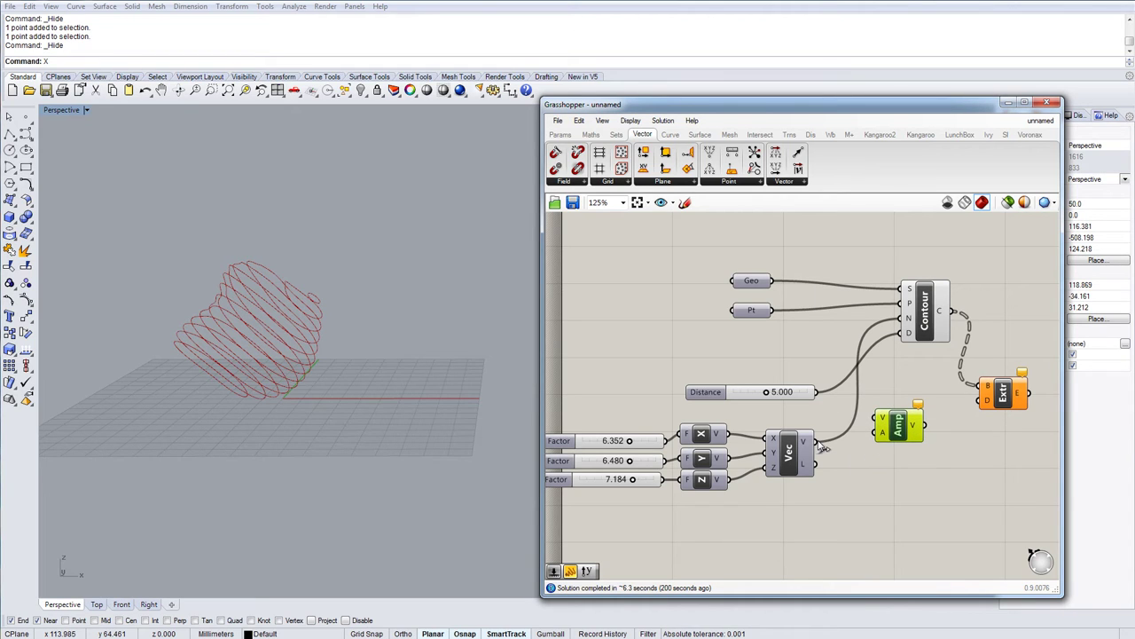
{"action": "left_click_drag", "start_coordinate": [823, 448], "coordinate": [876, 419]}
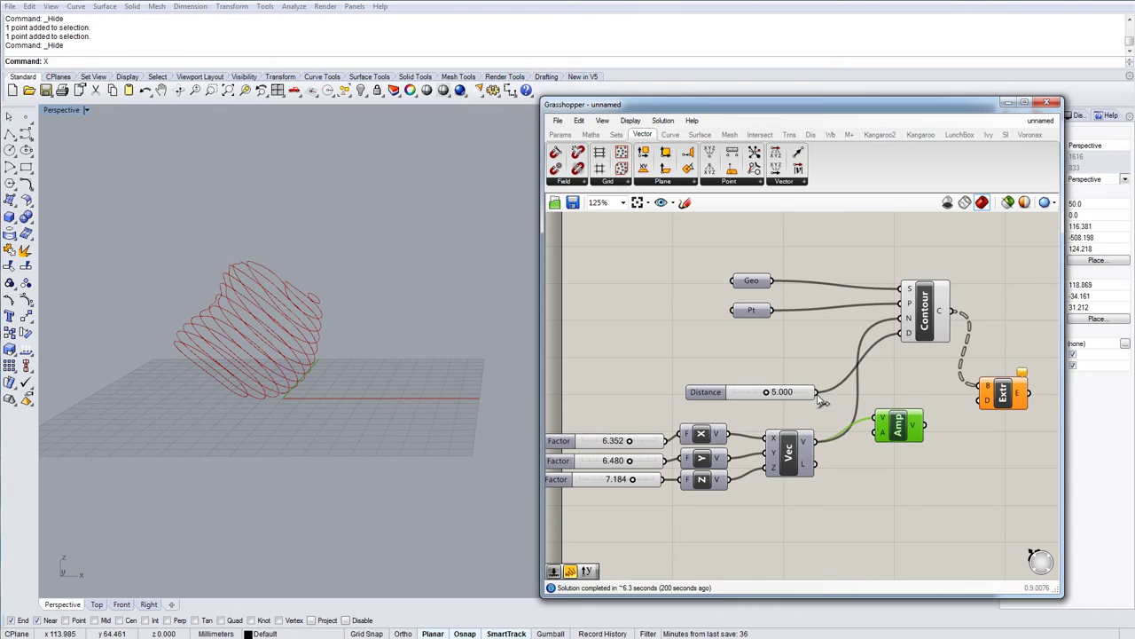
{"action": "left_click_drag", "start_coordinate": [817, 392], "coordinate": [993, 401]}
Orbit and pan the Rhino view to inspect the thicker red extruded bands.
{"action": "right_click_drag", "start_coordinate": [397, 342], "coordinate": [281, 392]}
{"action": "key", "text": "shift+Up"}
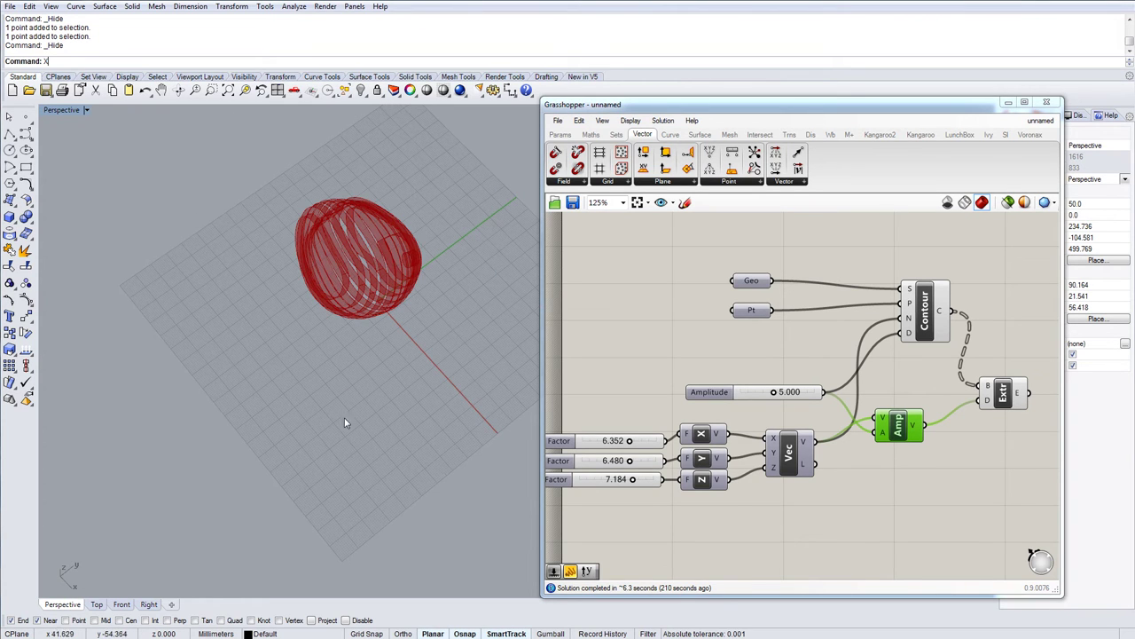
{"action": "scroll", "coordinate": [398, 248], "scroll_direction": "up", "scroll_amount": 3}
{"action": "scroll", "coordinate": [367, 299], "scroll_direction": "down", "scroll_amount": 1}
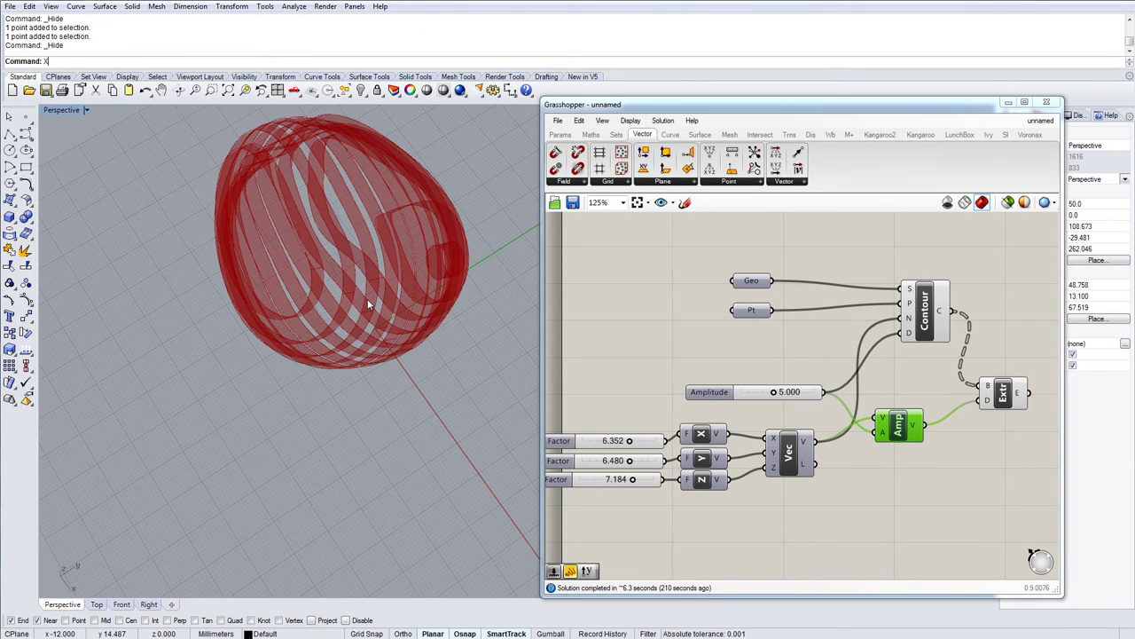
{"action": "right_click_drag", "start_coordinate": [367, 315], "coordinate": [345, 348], "text": "shift"}
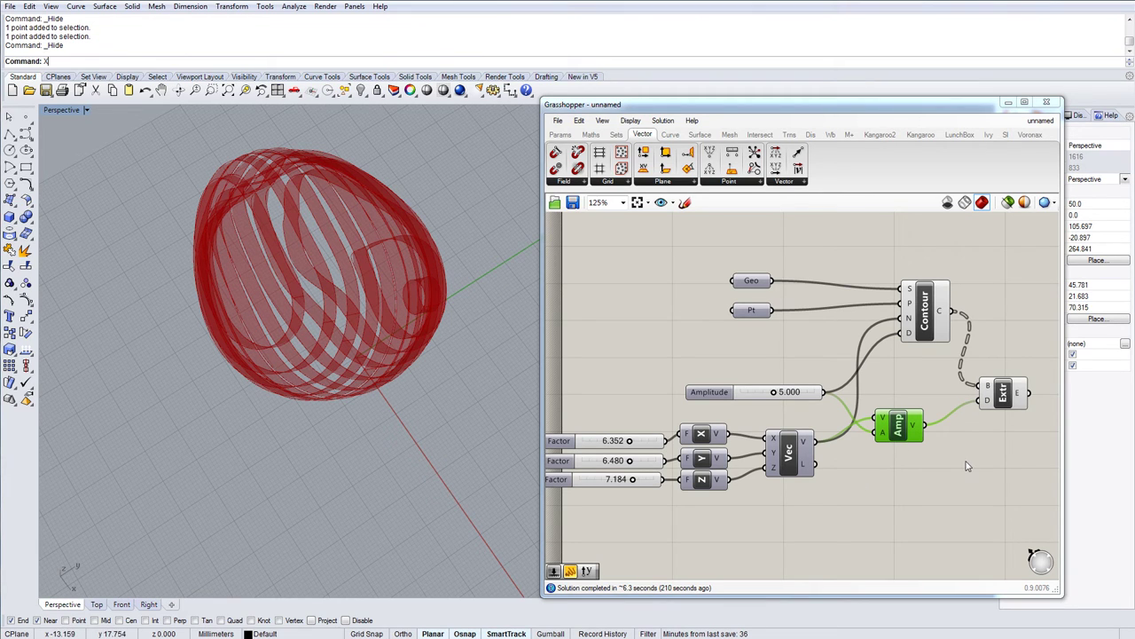
{"action": "right_click_drag", "start_coordinate": [951, 465], "coordinate": [843, 459]}
Add a Cap Holes component fed by the Extrude output to close the slices.
{"action": "right_click_drag", "start_coordinate": [958, 425], "coordinate": [944, 424]}
{"action": "double_click", "coordinate": [976, 409]}
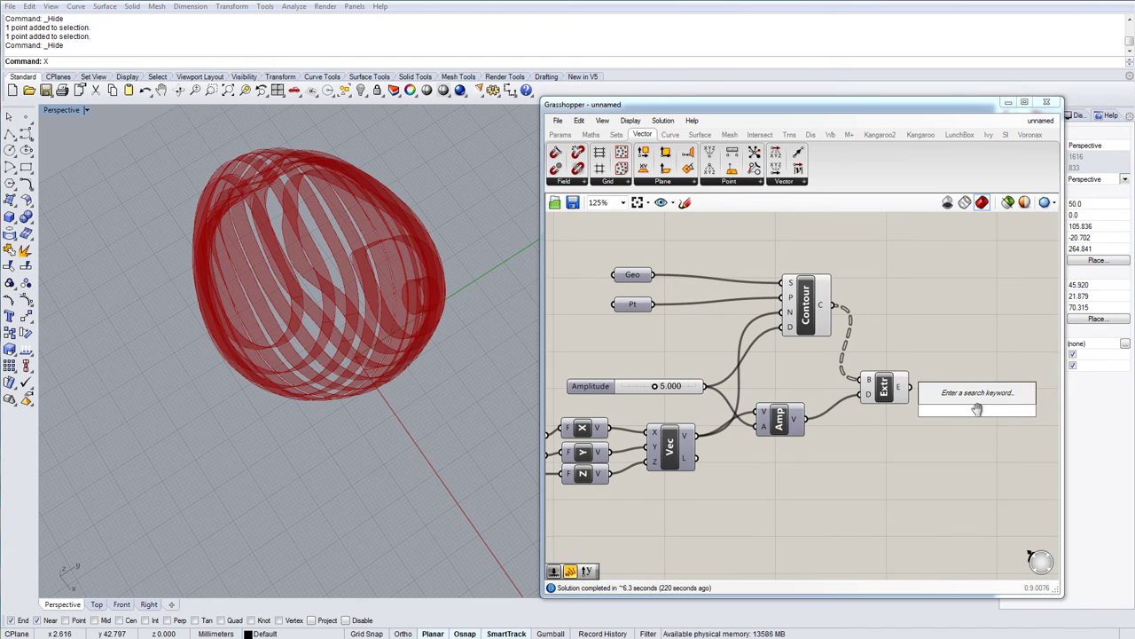
{"action": "left_click", "coordinate": [976, 401]}
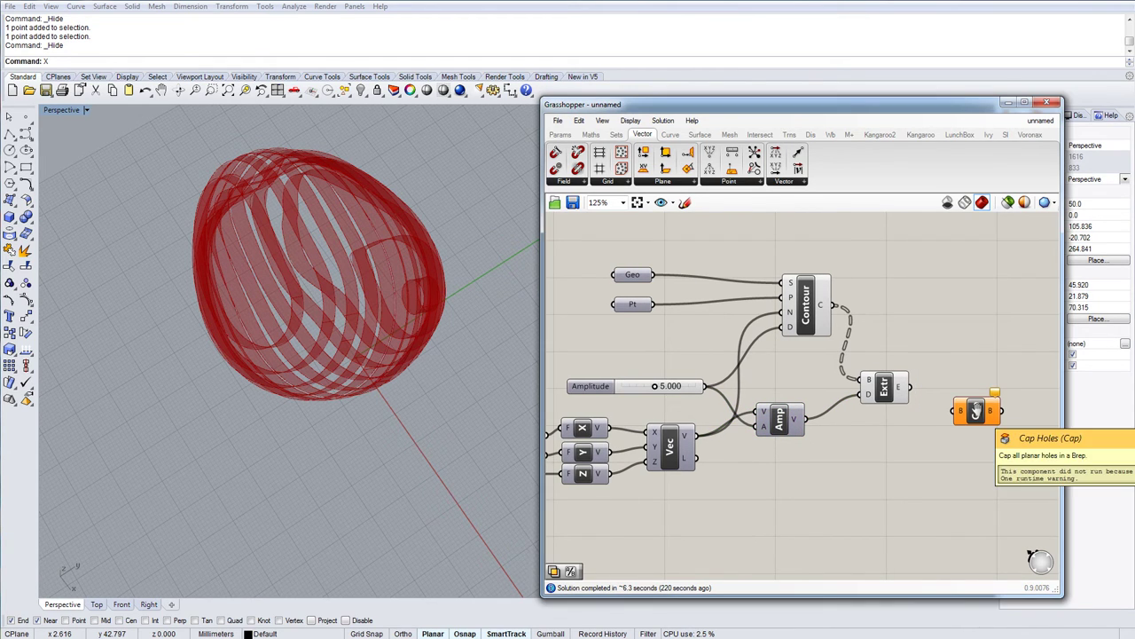
{"action": "left_click_drag", "start_coordinate": [914, 393], "coordinate": [958, 411]}
Lower the Amplitude slider to 2.048 for thinner capped slices.
{"action": "right_click_drag", "start_coordinate": [418, 418], "coordinate": [456, 304]}
{"action": "mouse_move", "coordinate": [339, 421]}
{"action": "right_mouse_down"}
{"action": "mouse_move", "coordinate": [381, 352]}
{"action": "mouse_move", "coordinate": [385, 319]}
{"action": "mouse_move", "coordinate": [381, 397]}
{"action": "mouse_move", "coordinate": [357, 418]}
{"action": "right_mouse_up"}
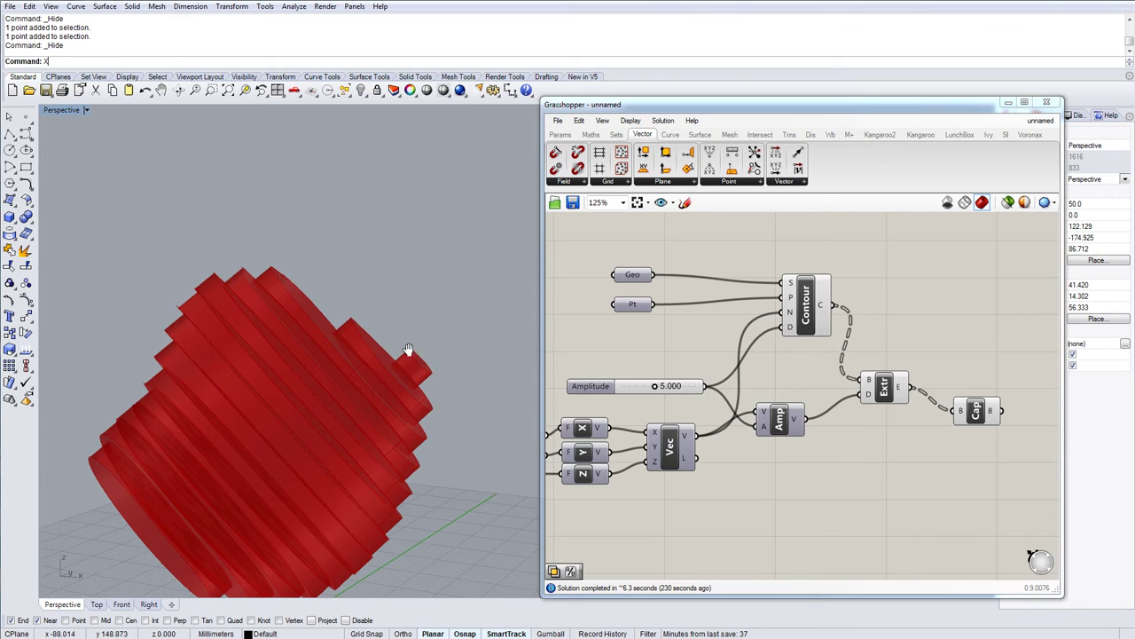
{"action": "right_click_drag", "start_coordinate": [400, 342], "coordinate": [406, 345]}
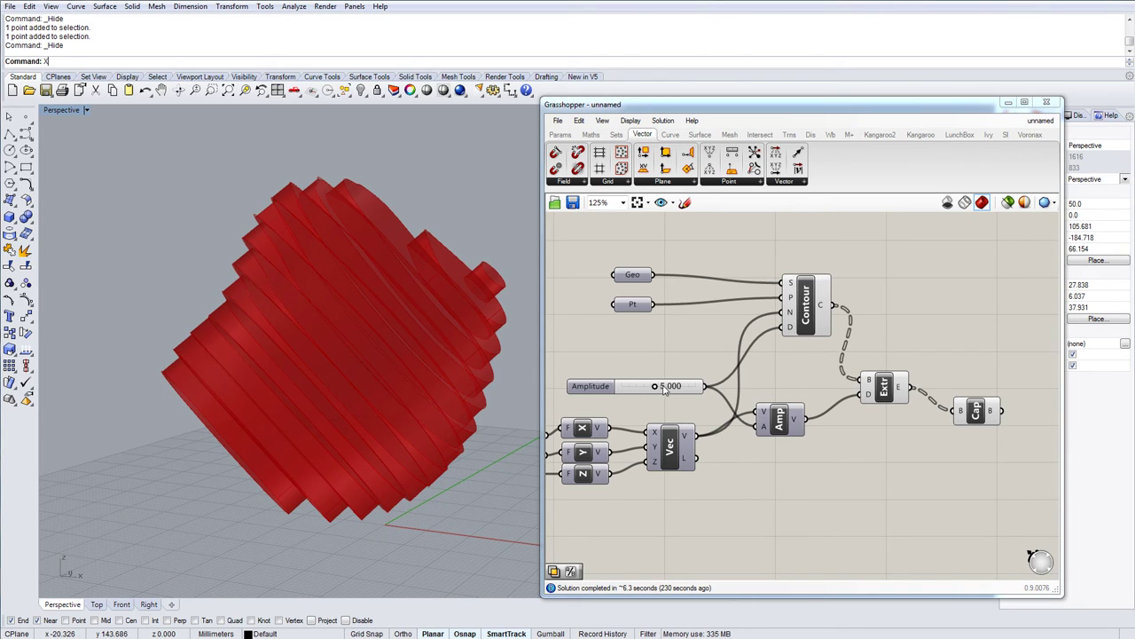
{"action": "left_click_drag", "start_coordinate": [658, 391], "coordinate": [632, 391]}
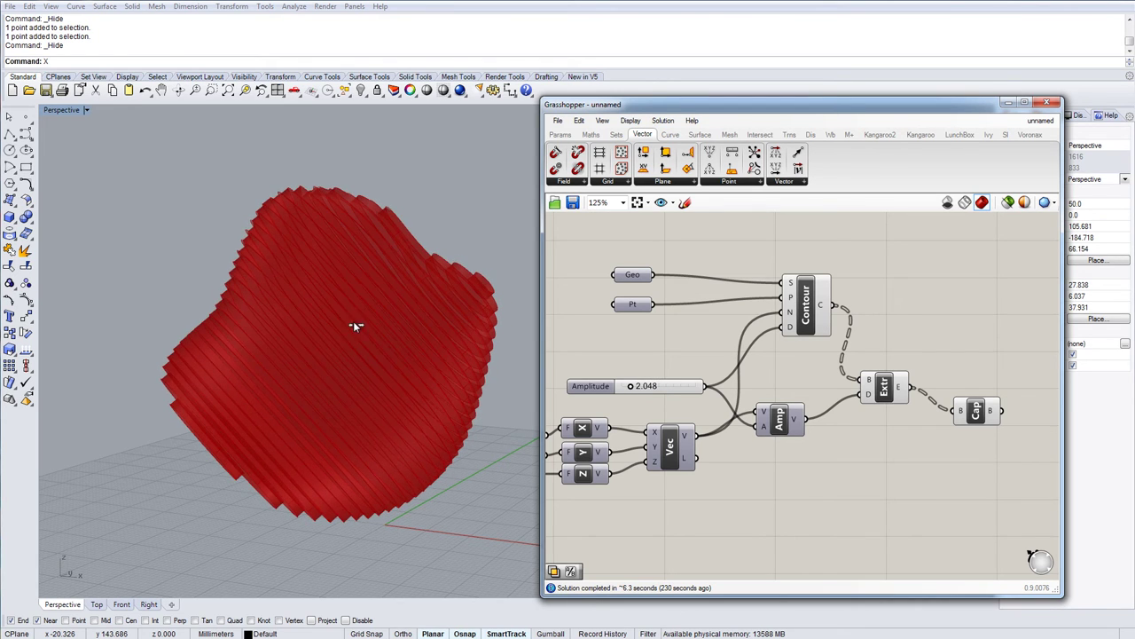
{"action": "right_click_drag", "start_coordinate": [349, 311], "coordinate": [438, 248]}
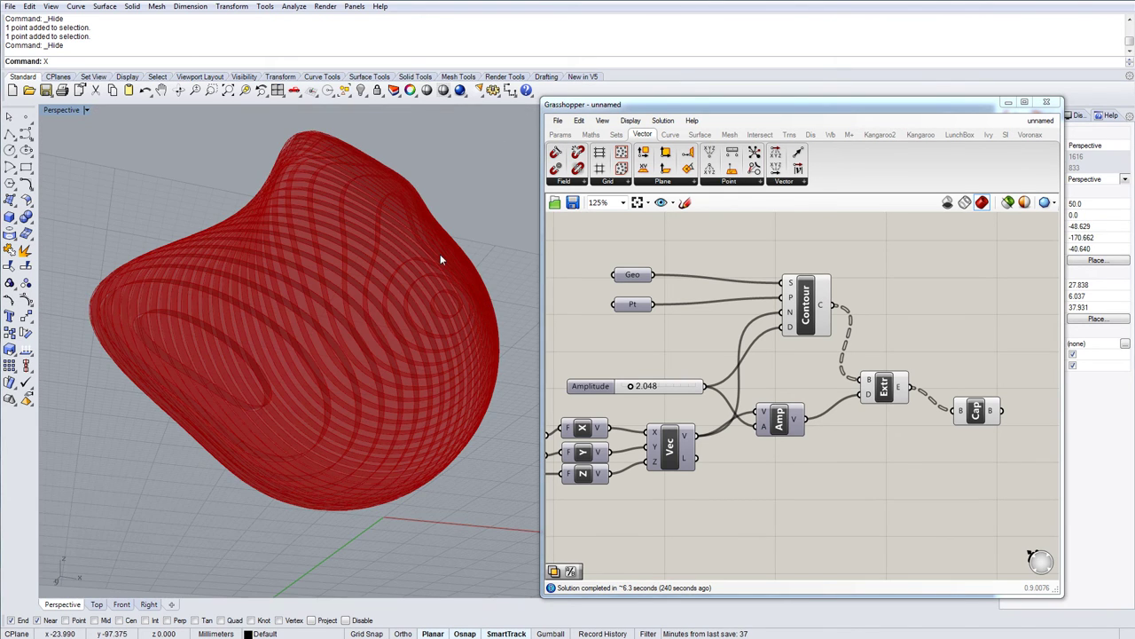
Bake the Cap component's solids into the Rhino document.
{"action": "right_click", "coordinate": [979, 409]}
{"action": "left_click", "coordinate": [1014, 464]}
{"action": "left_click", "coordinate": [1045, 577]}
{"action": "scroll", "coordinate": [340, 307], "scroll_direction": "down", "scroll_amount": 4}
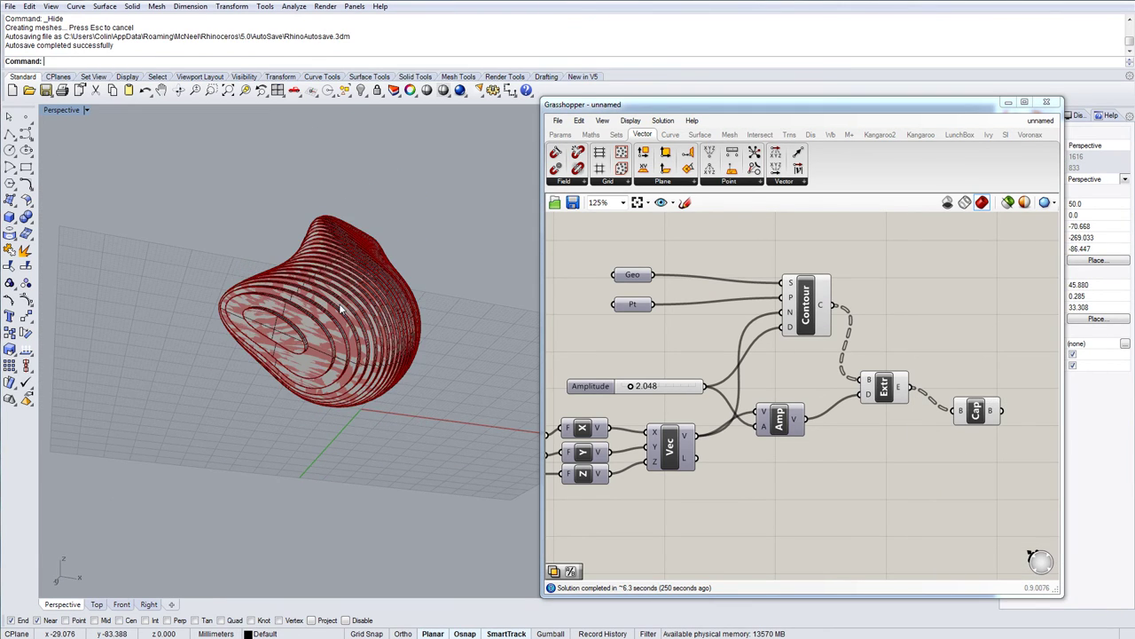
Move the 32 baked solids beside the red preview and ungroup them.
{"action": "left_click_drag", "start_coordinate": [348, 301], "coordinate": [501, 382]}
{"action": "left_click", "coordinate": [485, 285]}
{"action": "scroll", "coordinate": [455, 357], "scroll_direction": "up", "scroll_amount": 5}
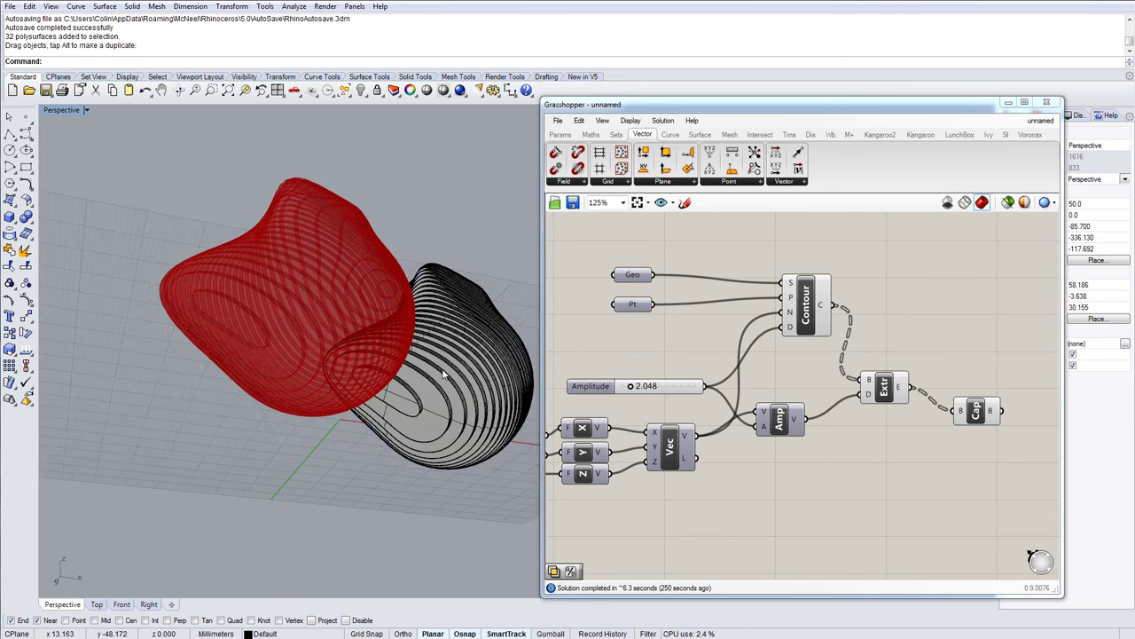
{"action": "left_click", "coordinate": [452, 376]}
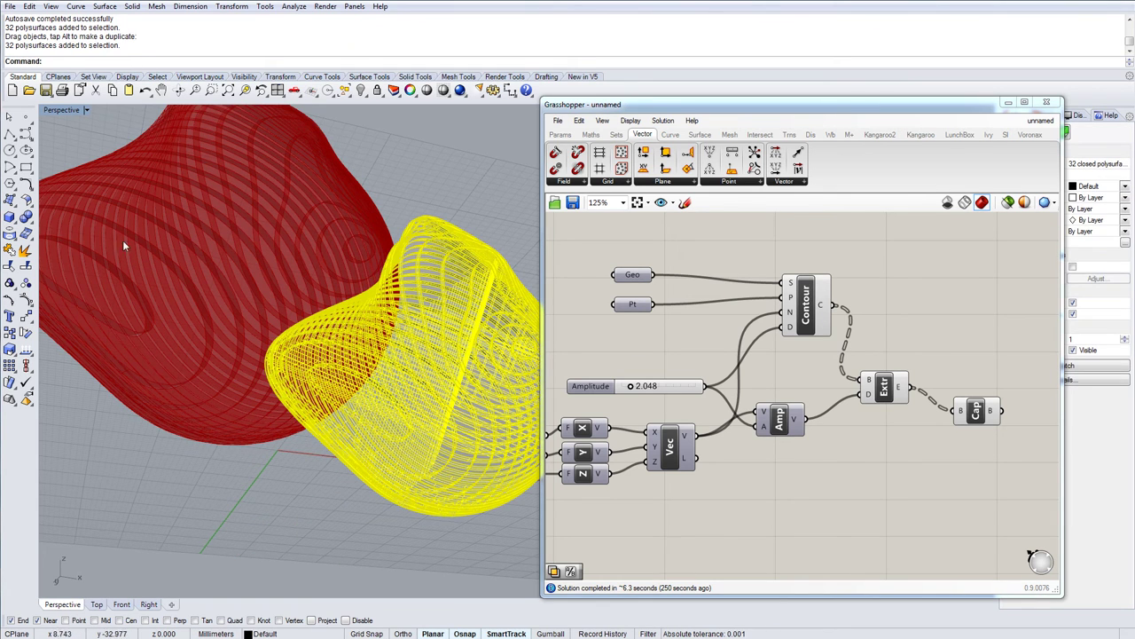
{"action": "right_click", "coordinate": [25, 284]}
Test-move one slab to confirm it is separate, then undo the move.
{"action": "left_click", "coordinate": [470, 379]}
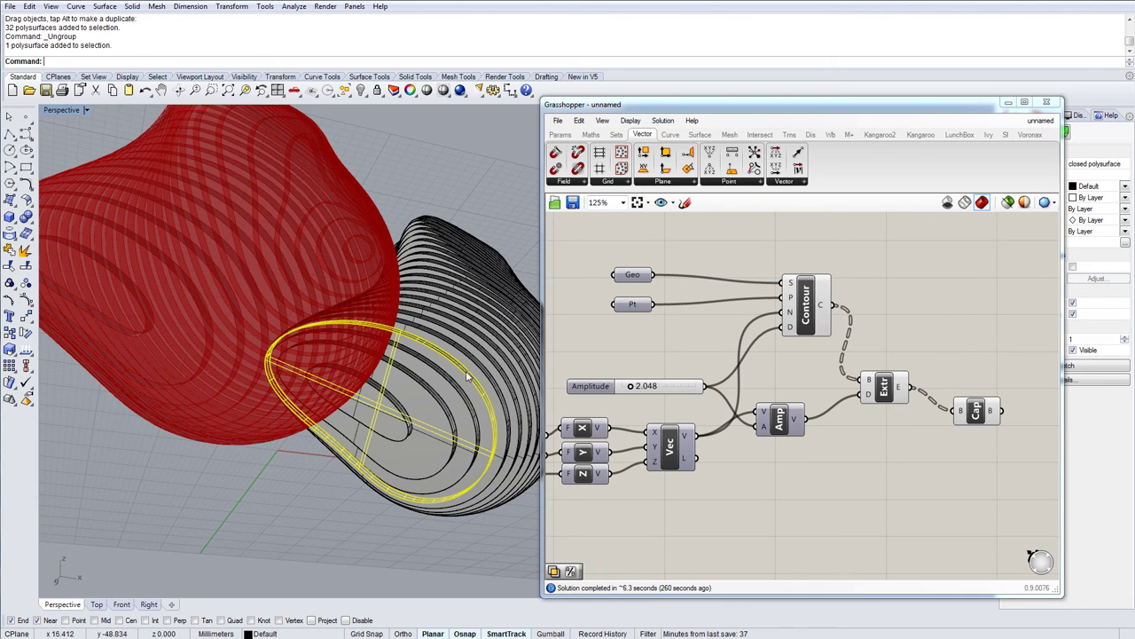
{"action": "left_click_drag", "start_coordinate": [468, 379], "coordinate": [420, 432]}
{"action": "mouse_move", "coordinate": [418, 409]}
{"action": "right_mouse_down"}
{"action": "mouse_move", "coordinate": [428, 418]}
{"action": "mouse_move", "coordinate": [436, 408]}
{"action": "right_mouse_up"}
{"action": "key", "text": "ctrl+z"}
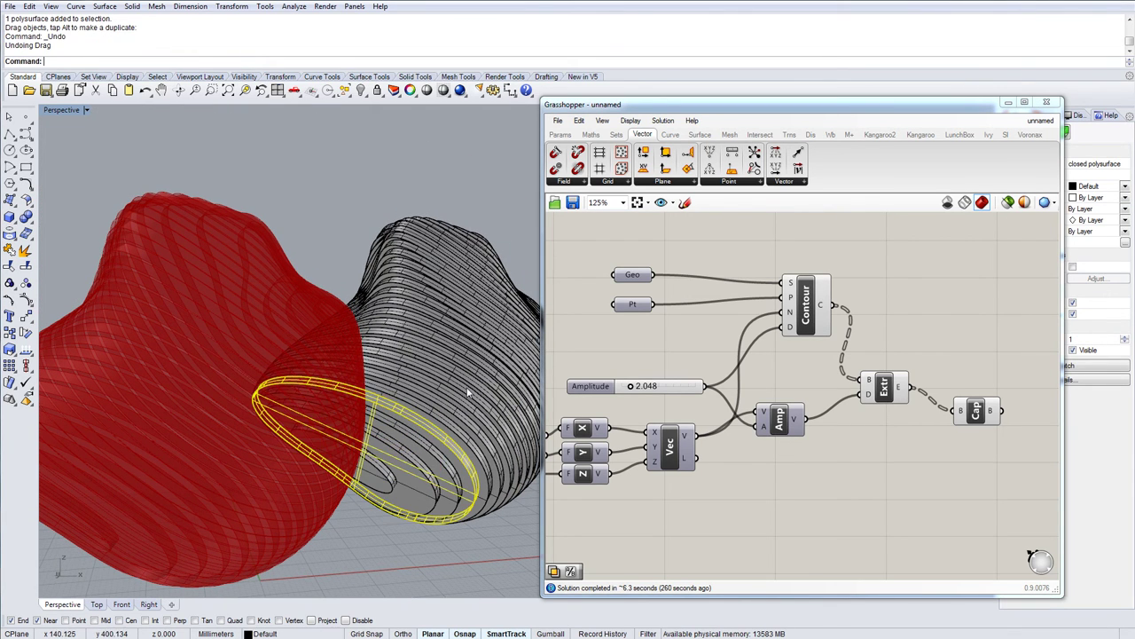
{"action": "key", "text": "Escape"}
{"action": "right_click_drag", "start_coordinate": [360, 379], "coordinate": [418, 426]}
{"action": "scroll", "coordinate": [473, 338], "scroll_direction": "down", "scroll_amount": 3}
{"action": "right_click_drag", "start_coordinate": [418, 476], "coordinate": [421, 476]}
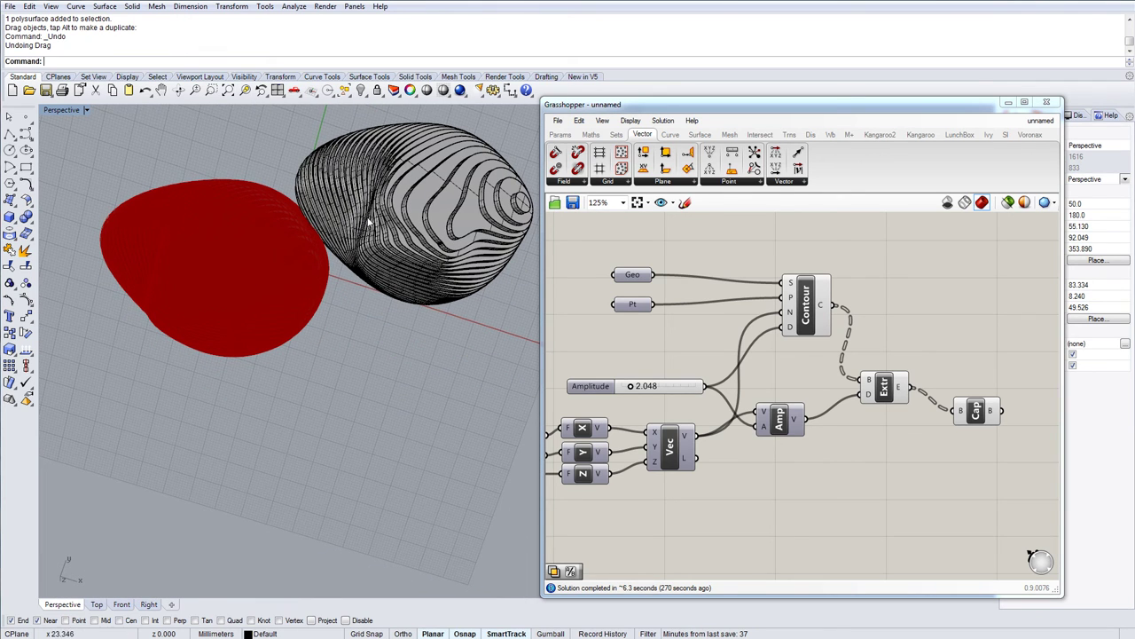
{"action": "right_click_drag", "start_coordinate": [360, 267], "coordinate": [373, 285]}
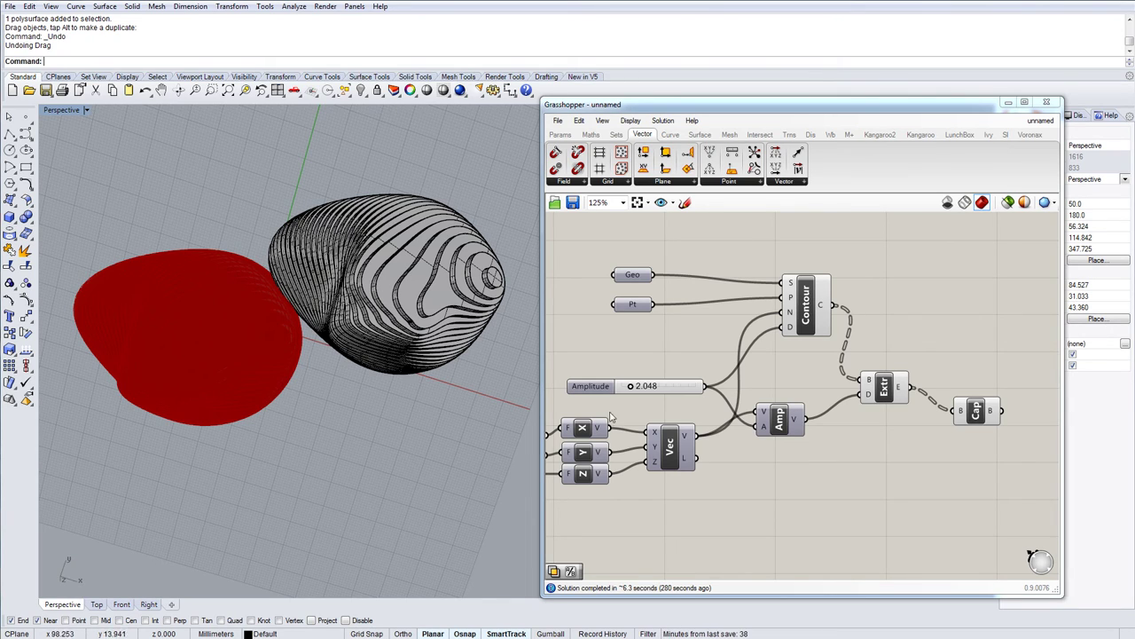
{"action": "right_click_drag", "start_coordinate": [627, 475], "coordinate": [684, 462]}
{"action": "scroll", "coordinate": [690, 454], "scroll_direction": "down", "scroll_amount": 3}
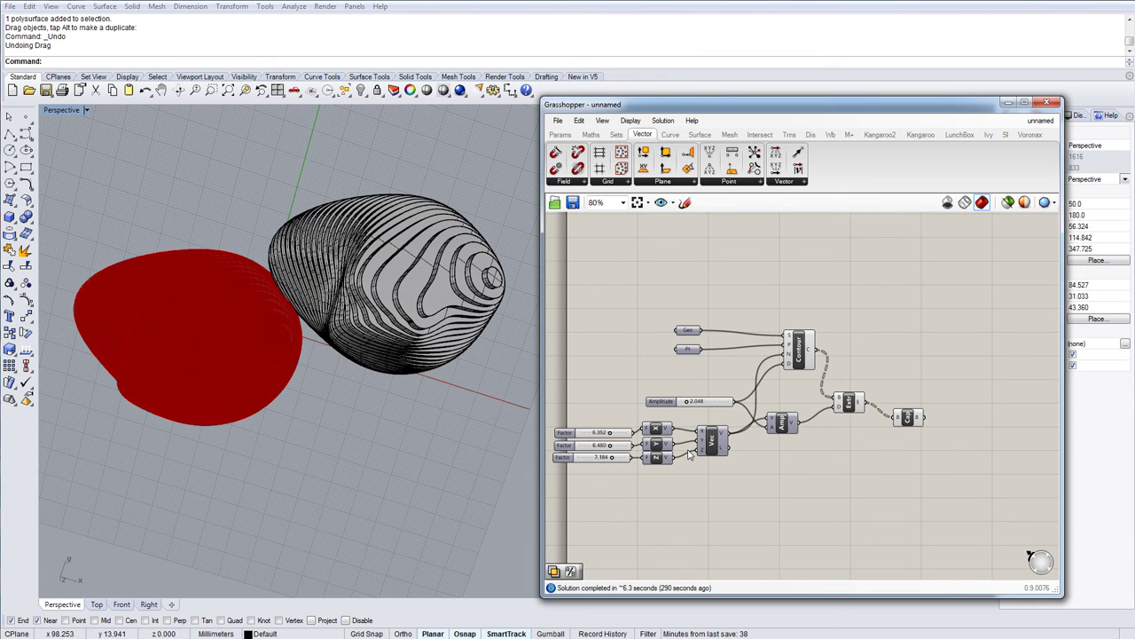
{"action": "right_click_drag", "start_coordinate": [328, 268], "coordinate": [355, 282]}
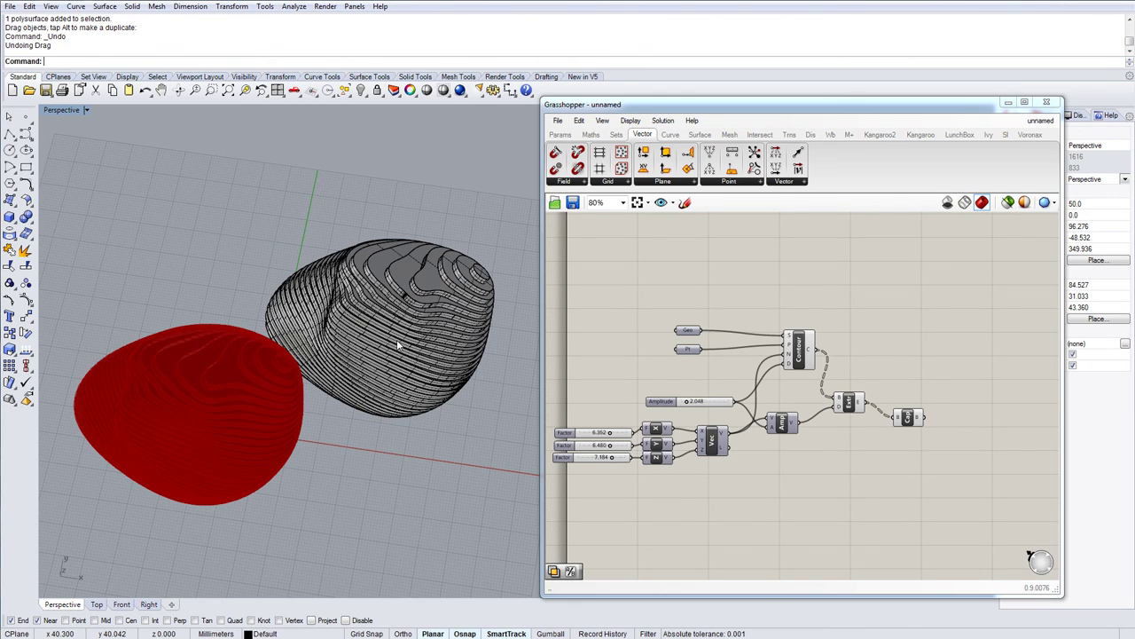
{"action": "scroll", "coordinate": [396, 344], "scroll_direction": "up", "scroll_amount": 3}
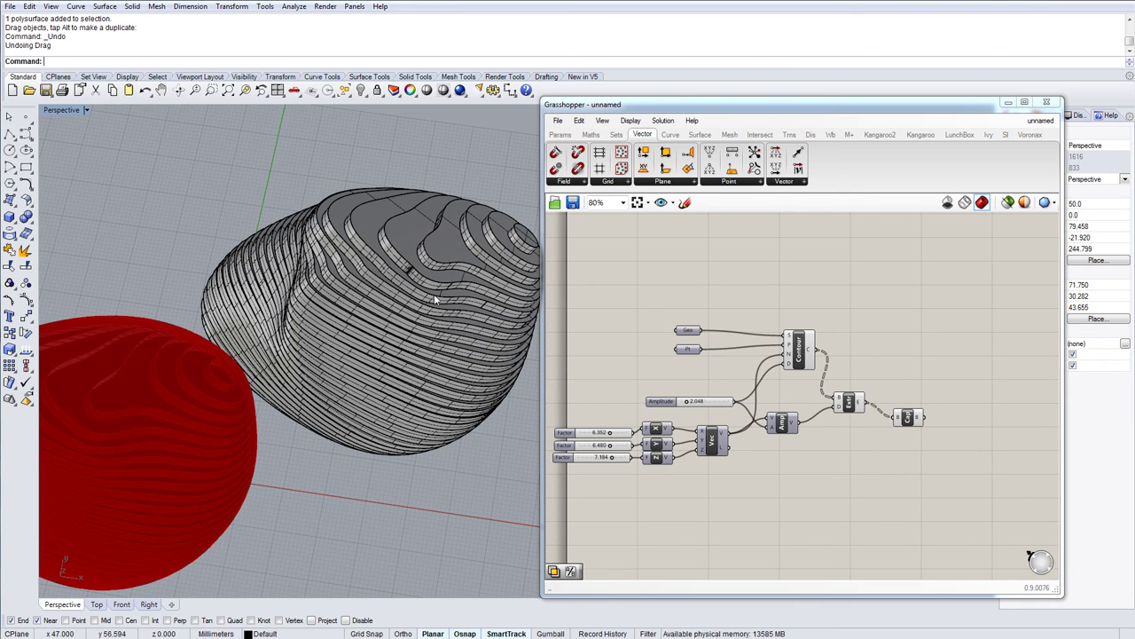
{"action": "right_click_drag", "start_coordinate": [437, 304], "coordinate": [573, 399]}
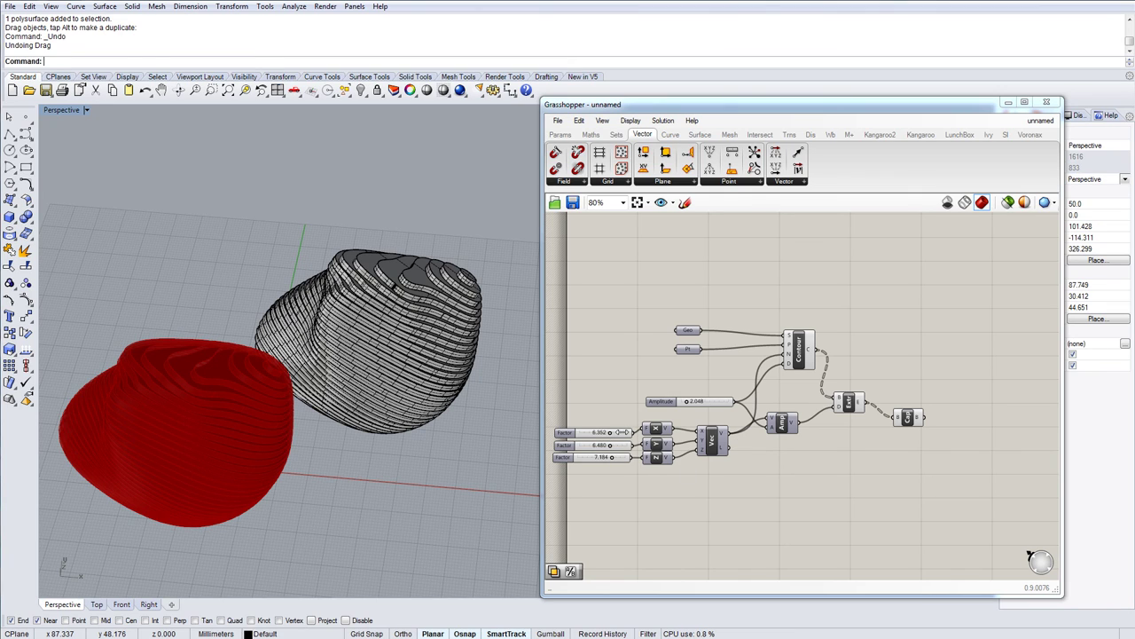
Set the Factor sliders to 2.352, 5.855 and 0.000 to retilt the slices.
{"action": "left_click_drag", "start_coordinate": [610, 434], "coordinate": [575, 458]}
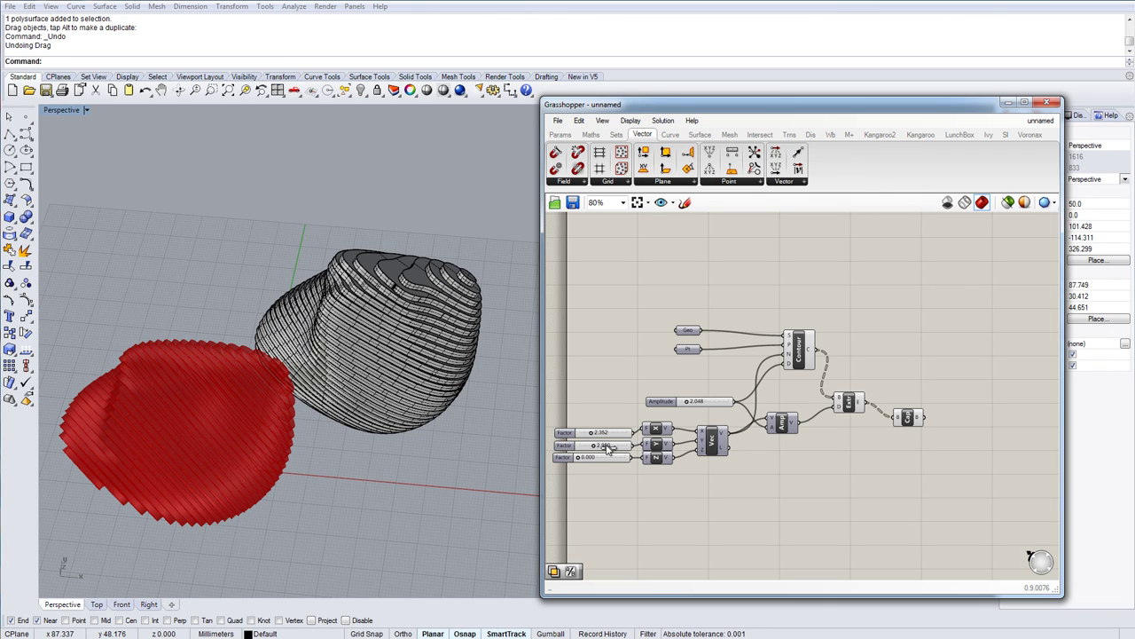
{"action": "left_click_drag", "start_coordinate": [609, 448], "coordinate": [611, 448]}
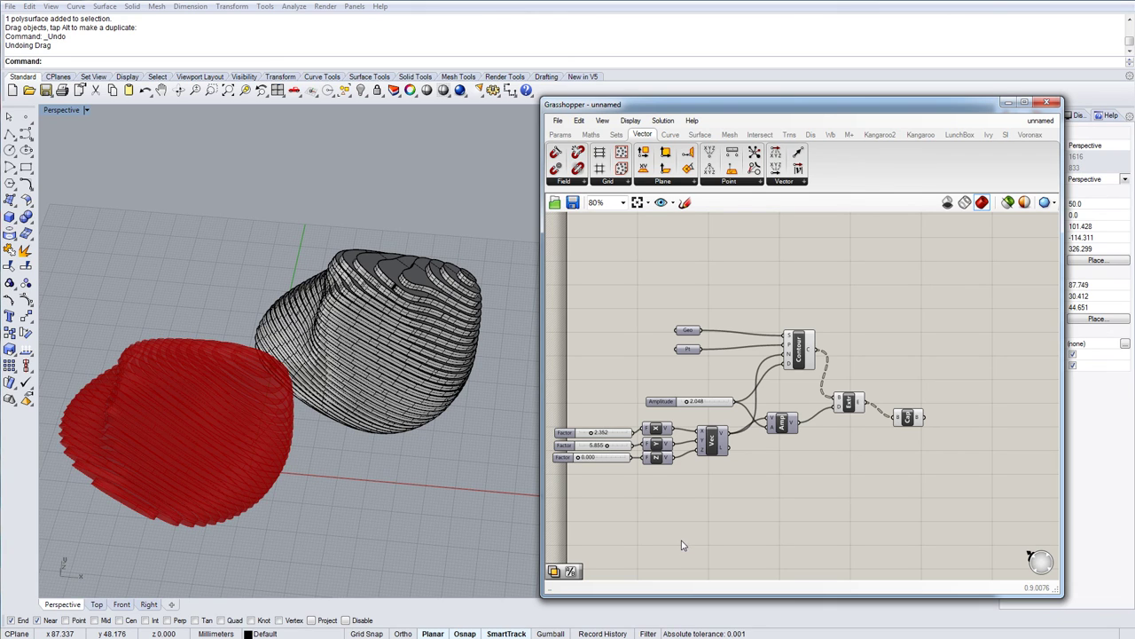